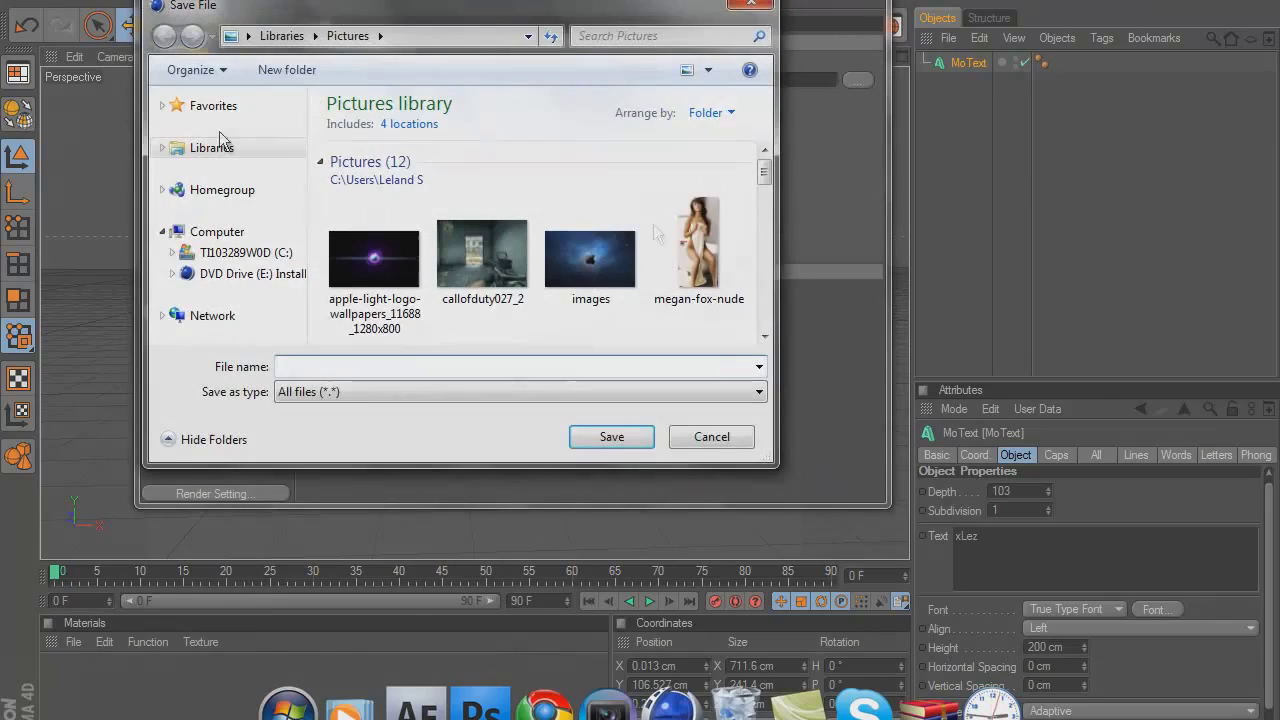
Set the render output file name to xLez and raise Shadow Depth in the render options to 28.
type("xLez")
left_click(608, 433)
left_click(202, 104)
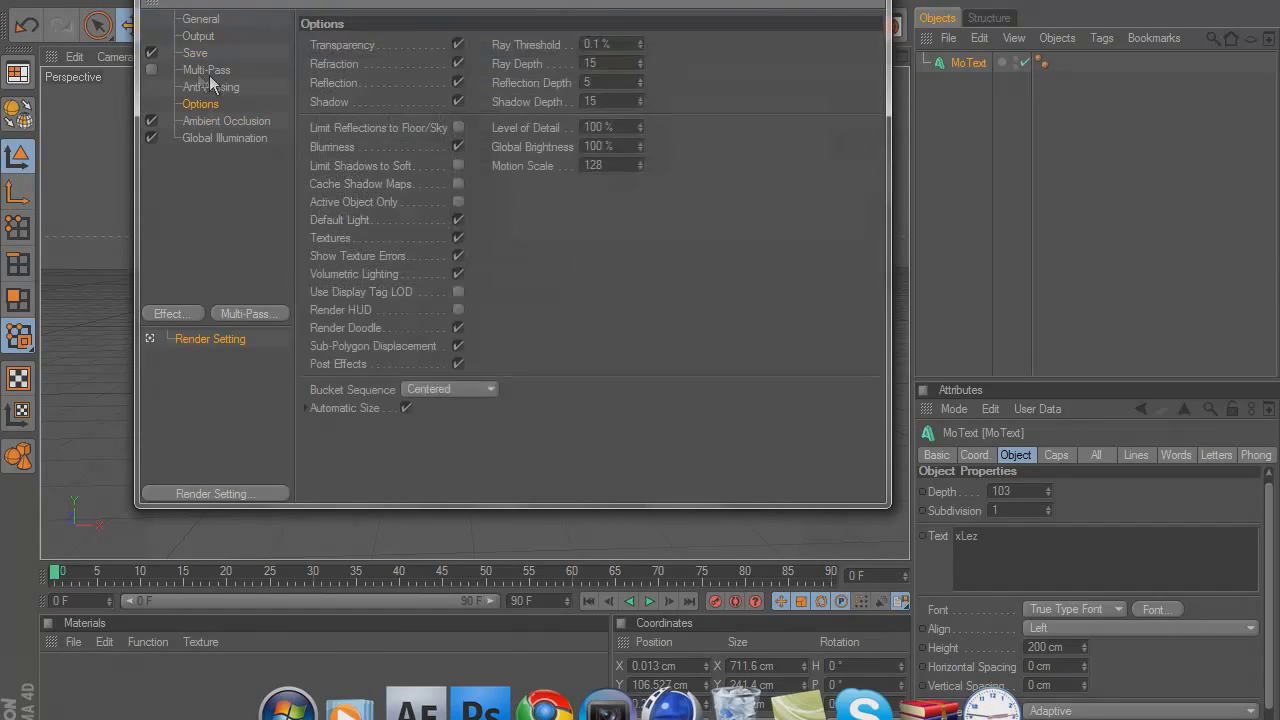
left_click(210, 87)
left_click(208, 71)
left_click(210, 87)
left_click(207, 71)
left_click(202, 104)
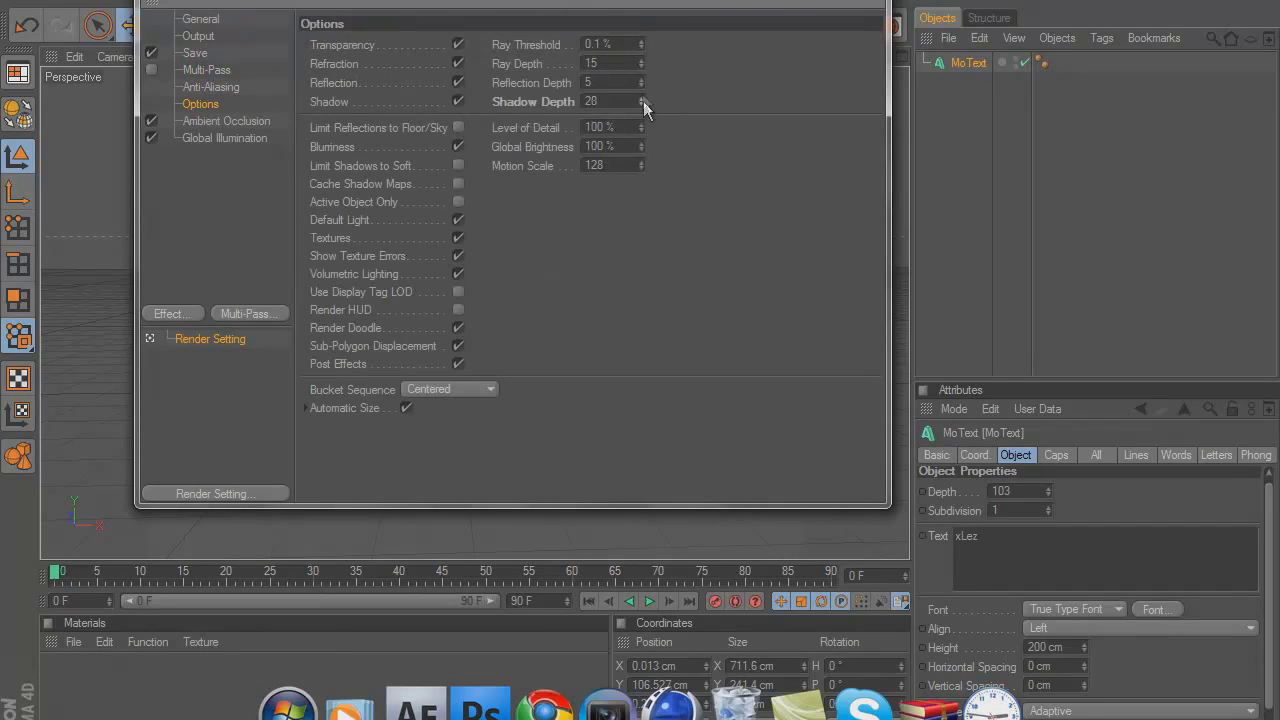
left_click(865, 1)
Create two new materials for the text.
left_click(72, 642)
left_click(135, 389)
left_click(119, 404)
left_click(119, 404)
left_click(177, 366)
Set the colour of the Mat.1 material to blue, R 0, G 62, B 249.
double_click(63, 677)
left_click(521, 174)
left_click_drag(572, 101, 590, 101)
left_click(533, 113)
left_click(507, 277)
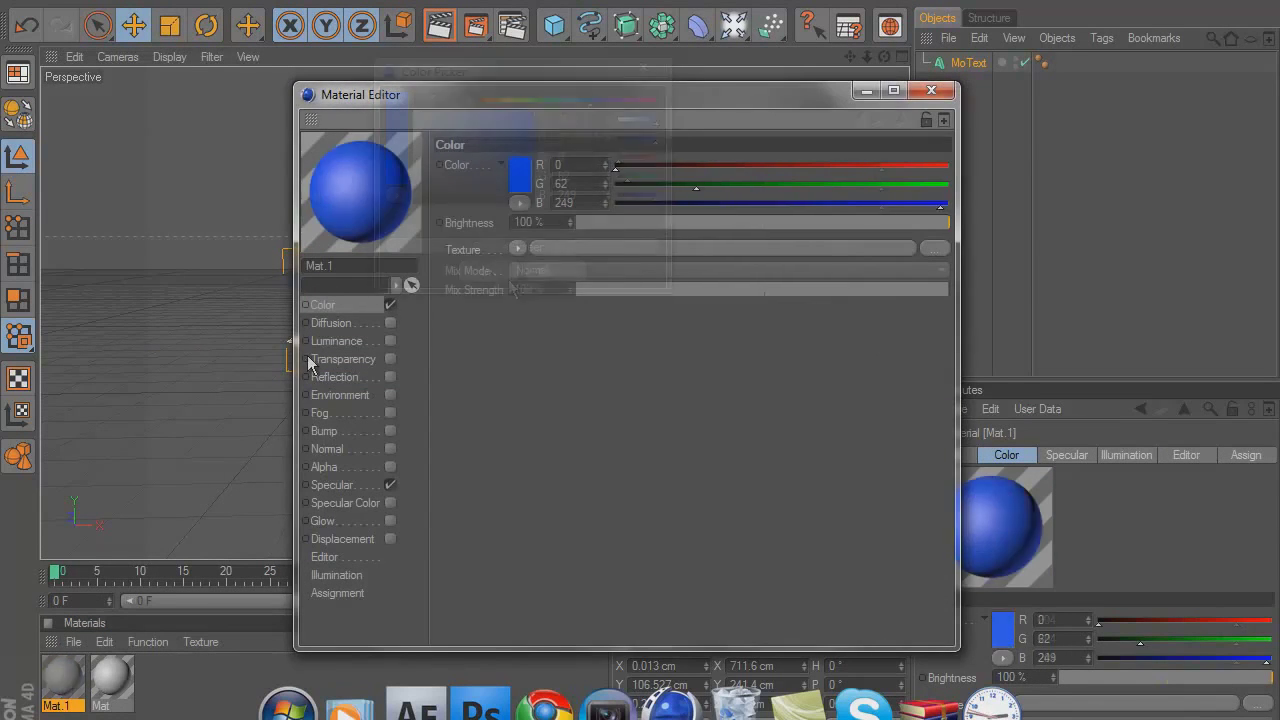
Enable reflection on the blue Mat.1 material and adjust the reflection brightness.
left_click(390, 377)
left_click(763, 221)
left_click(931, 90)
Make the MoText object editable and expand its hierarchy down to the individual letters.
left_click(962, 64)
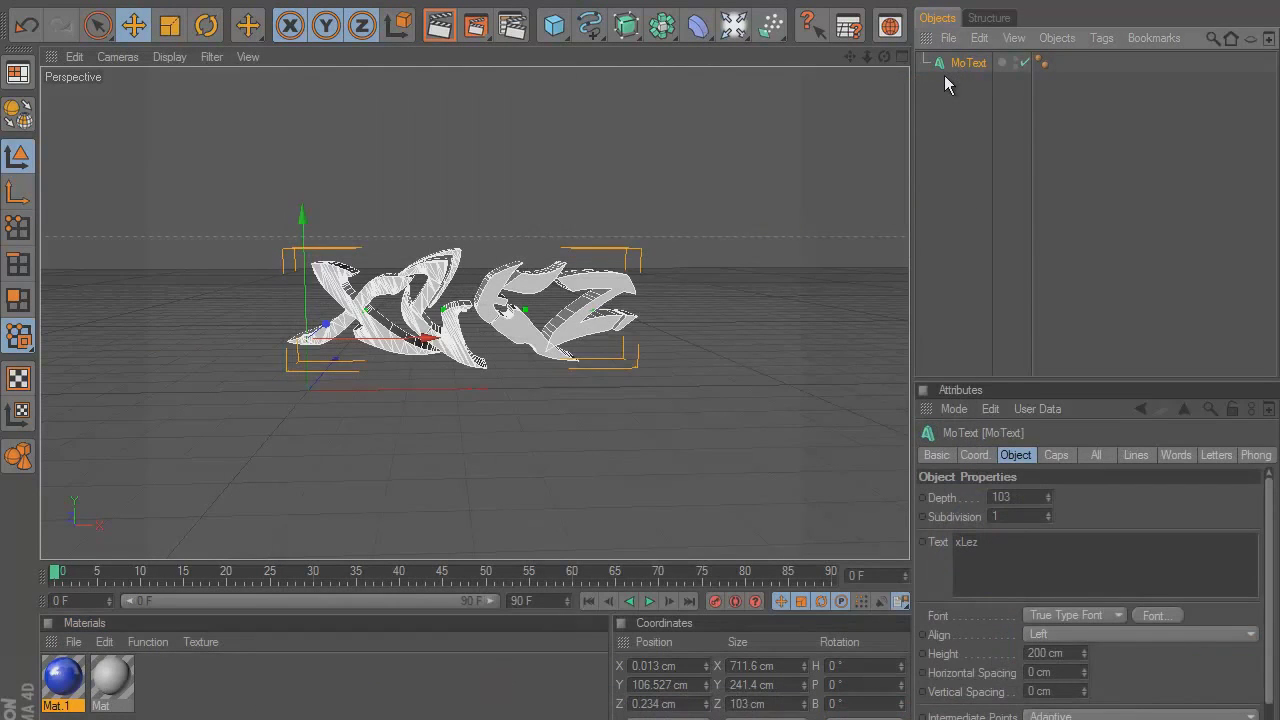
key("c")
left_click(924, 63)
left_click(935, 83)
left_click(946, 103)
Rotate the letters x, L, e and z individually around their vertical axes, turning the z to a heading of about 14.55°.
left_click(984, 123)
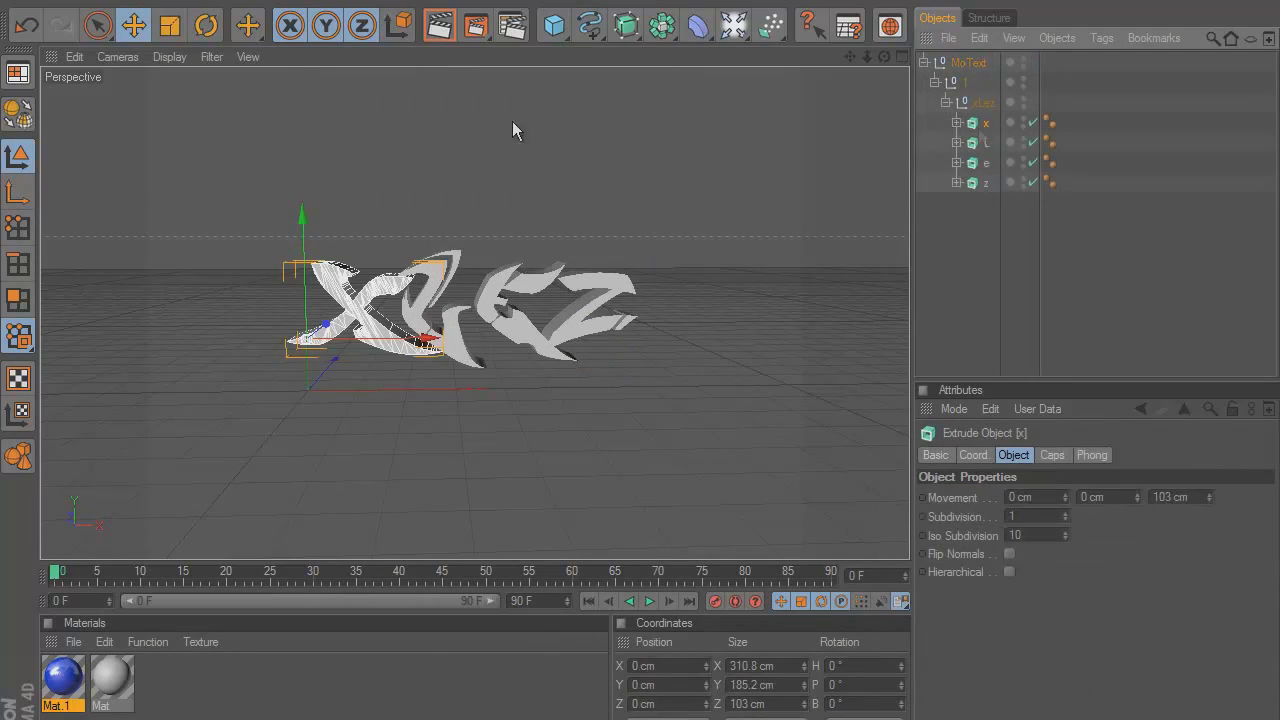
left_click(206, 26)
left_click_drag(337, 347, 373, 342)
left_click(428, 362)
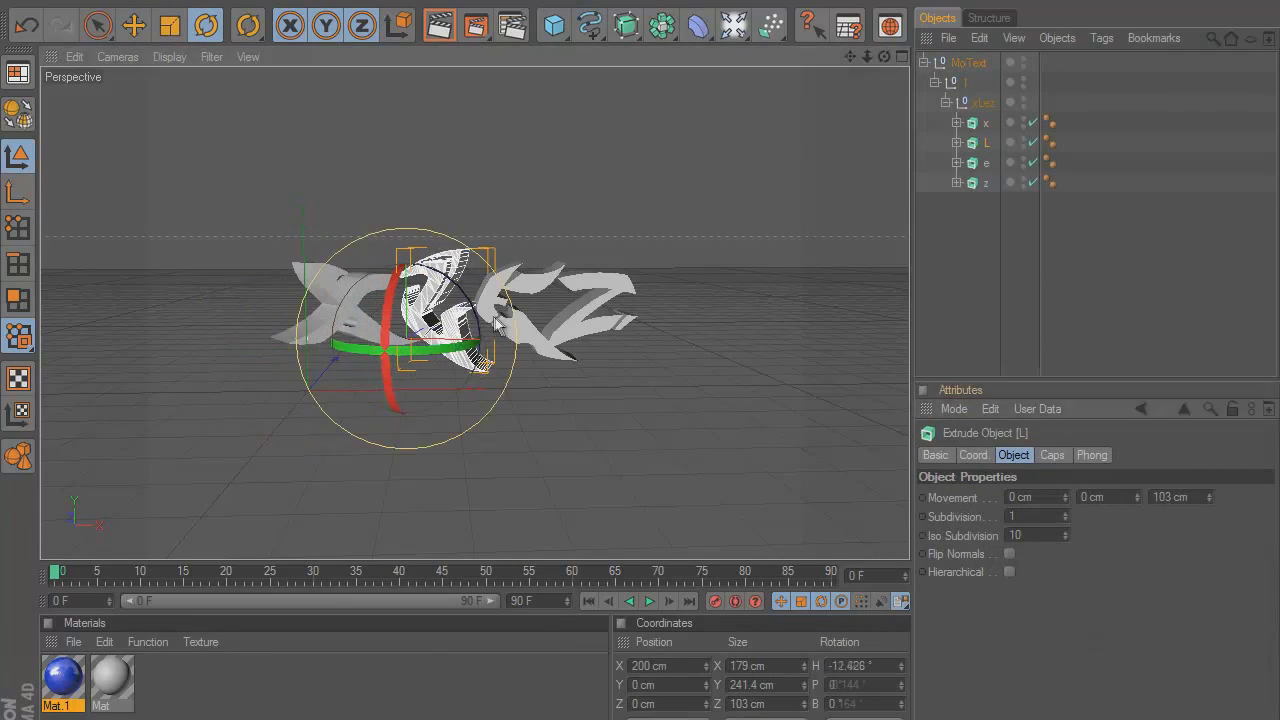
left_click(500, 358)
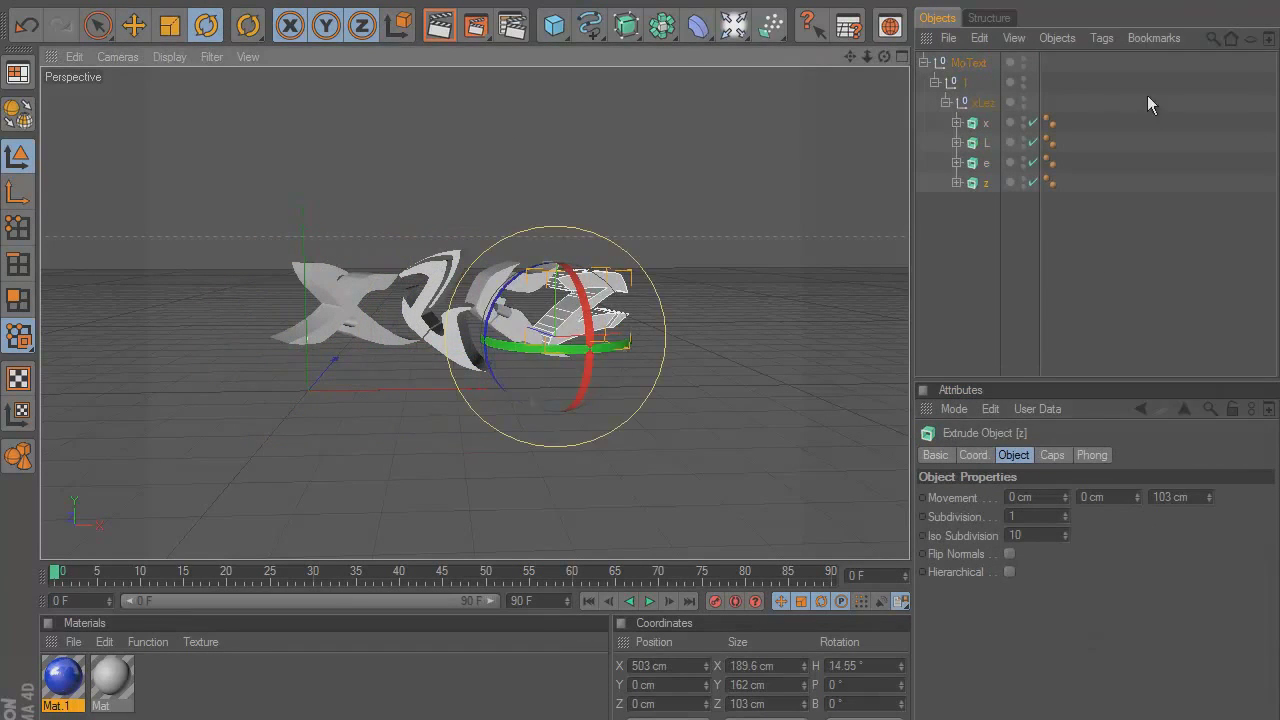
left_click(1148, 98)
Move the x letter toward the L to tighten the spacing between the rotated letters.
left_click_drag(248, 26, 270, 90)
left_click(346, 307)
left_click_drag(302, 336, 321, 337)
left_click(491, 306)
left_click(1134, 290)
Apply the blue Mat.1 material to all the letters and preview the render.
left_click_drag(64, 678, 448, 332)
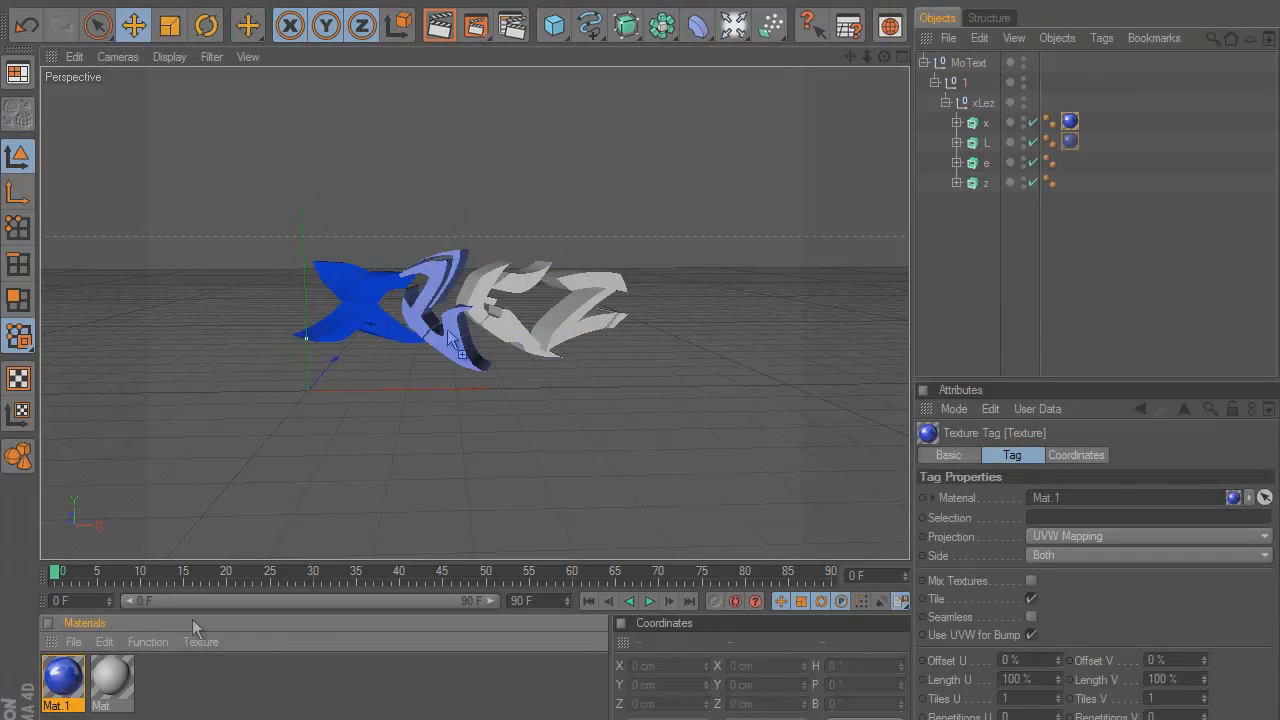
left_click(450, 38)
left_click(617, 162)
Add one omni light above the x and another at about X 841, Y 376, Z 94 cm, and preview the render.
left_click(735, 33)
left_click_drag(304, 270, 300, 111)
left_click(735, 33)
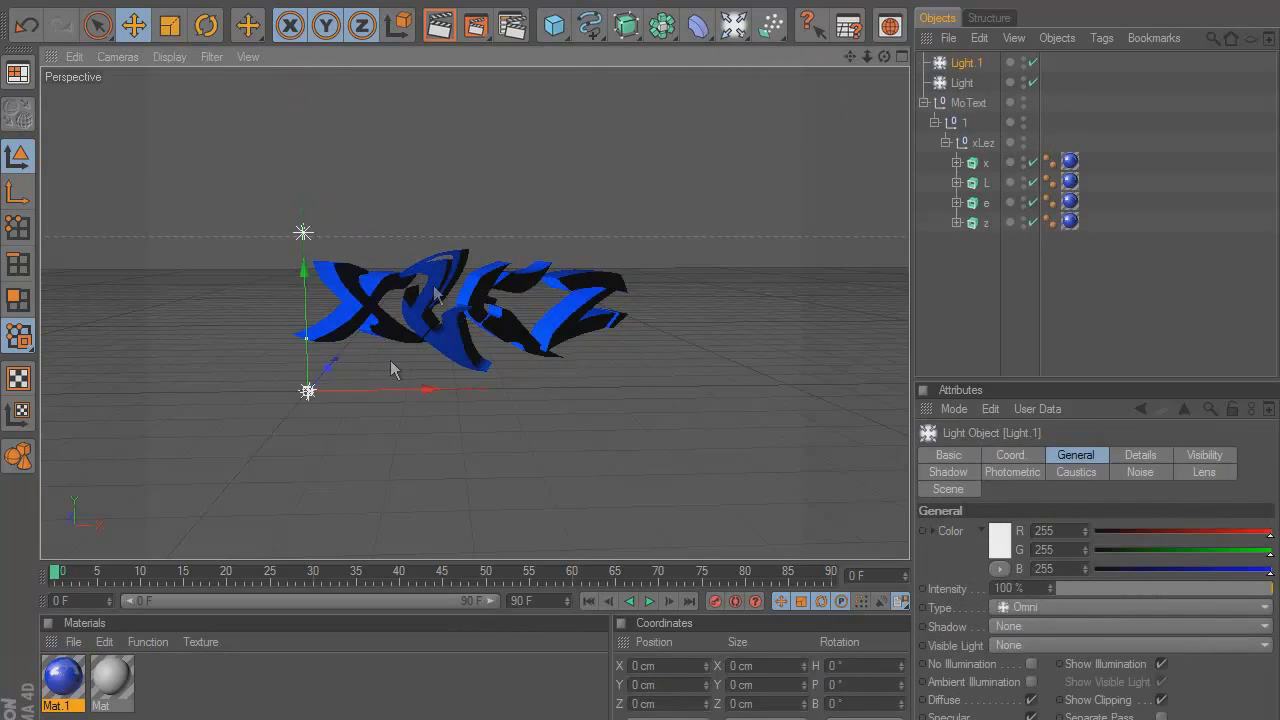
left_click_drag(428, 389, 832, 384)
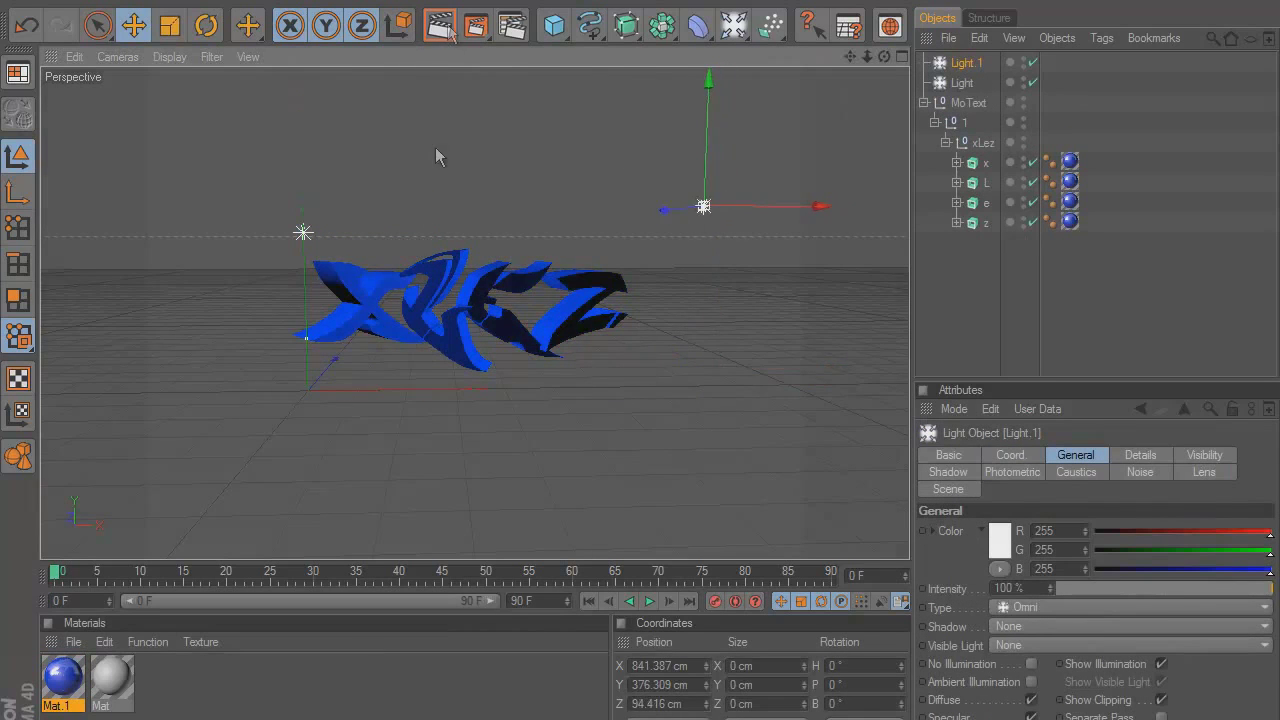
key("ctrl+r")
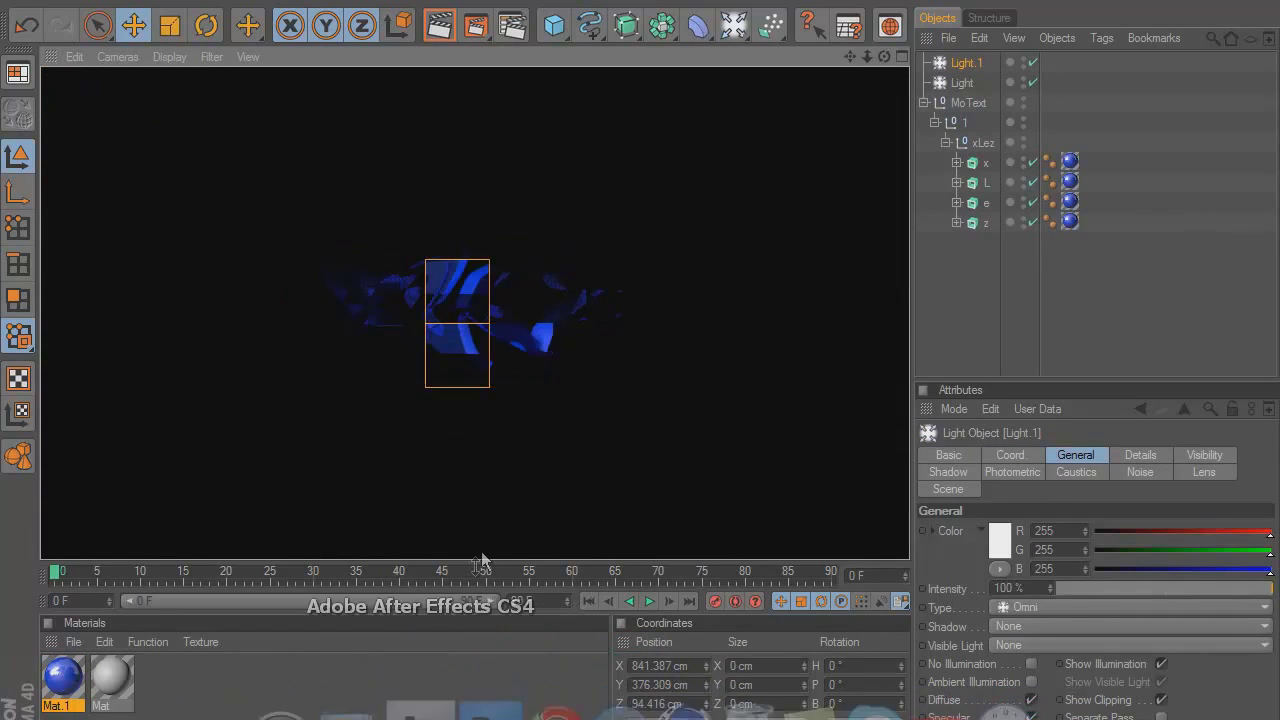
left_click(497, 502)
Set the second material's colour to green, about R 85, G 194, B 17, and adjust its Reflection channel.
double_click(111, 680)
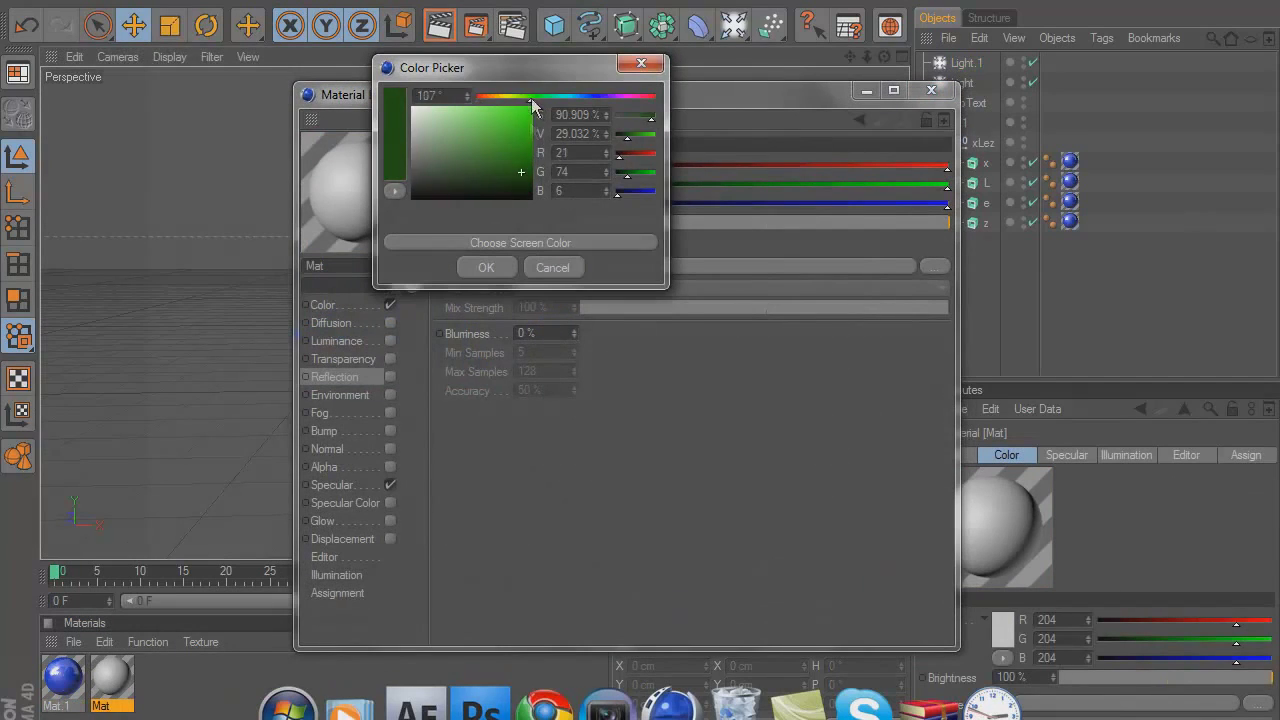
left_click(486, 267)
left_click(345, 305)
left_click(521, 184)
left_click(526, 97)
left_click(521, 128)
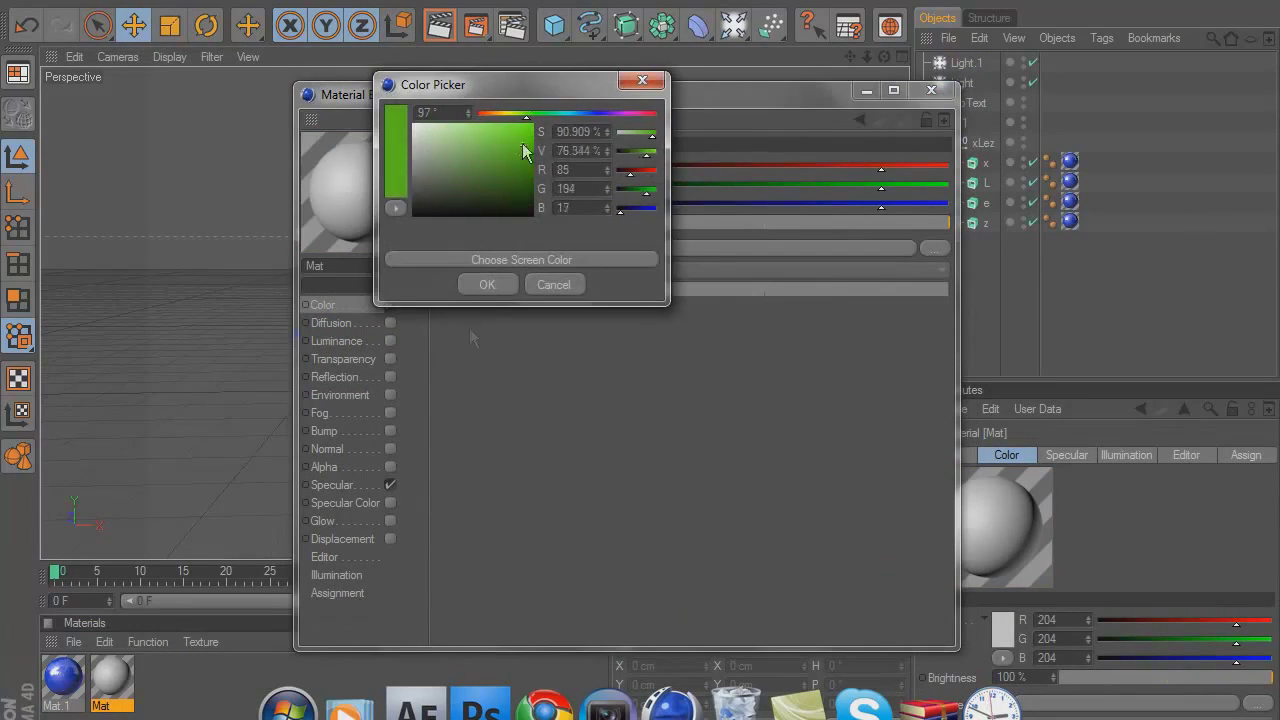
left_click(508, 272)
left_click(346, 376)
left_click(931, 90)
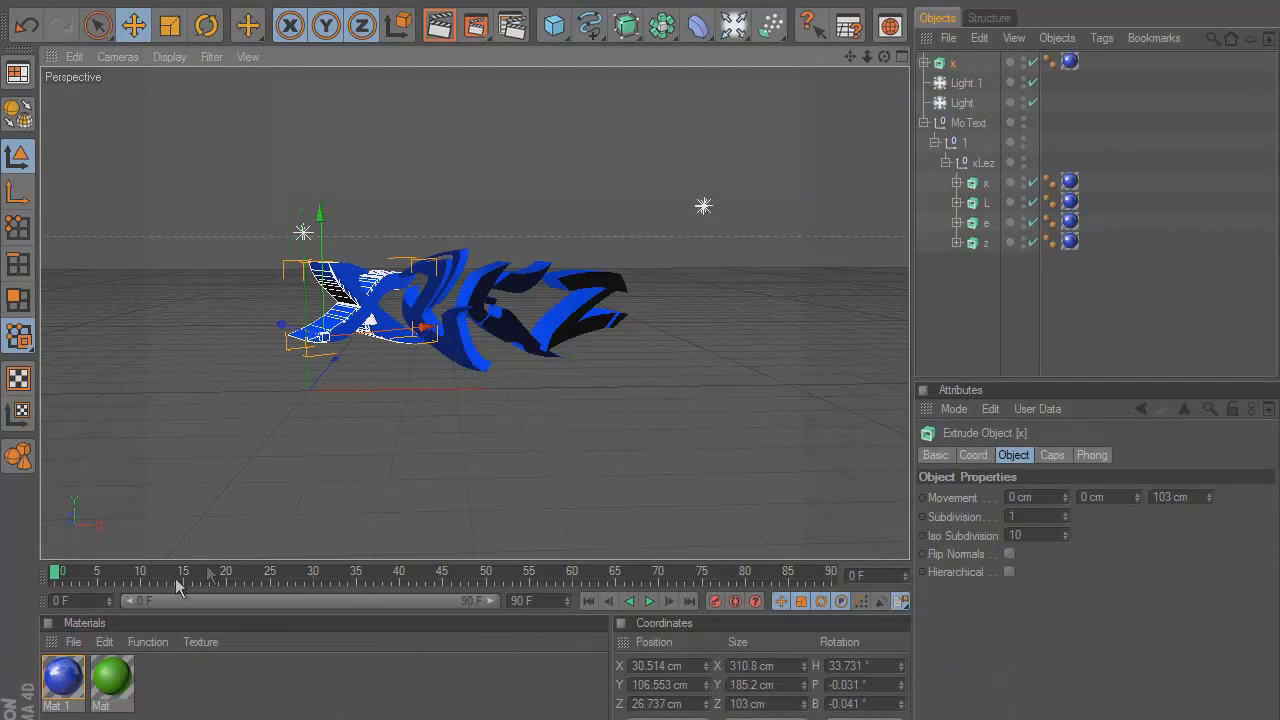
Replace the blue material on the copied x letter with the green one and preview the render.
left_click_drag(112, 678, 1092, 184)
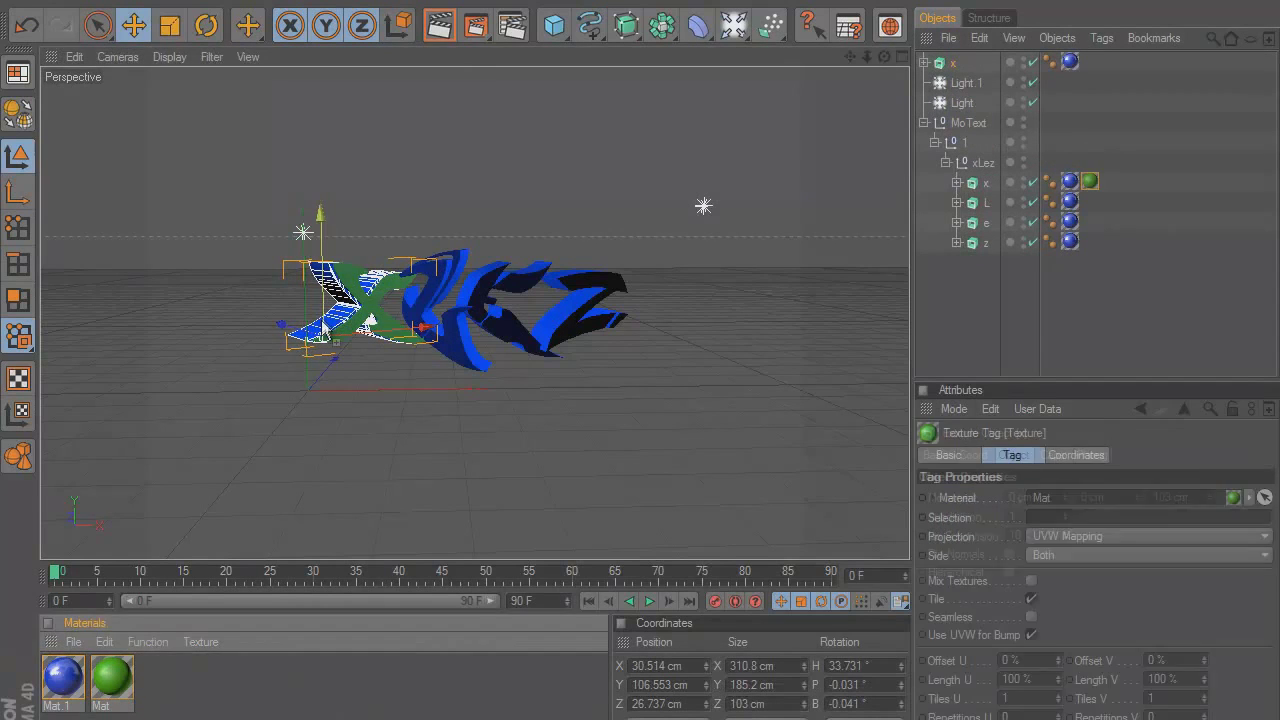
key("ctrl+z")
left_click_drag(113, 690, 1070, 63)
left_click(446, 27)
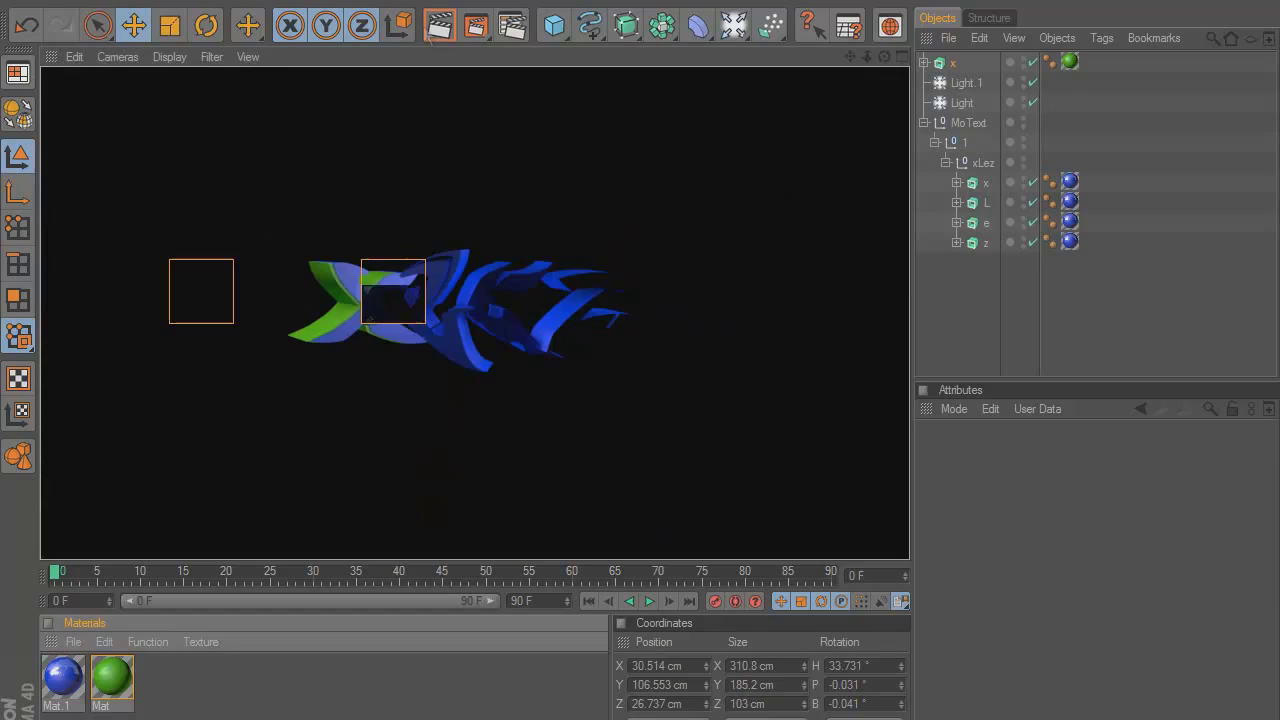
left_click(600, 180)
Duplicate the L, e and z letters as separate objects outside the MoText group.
left_click(985, 204)
left_click(982, 245, "shift")
key("ctrl+c")
key("ctrl+v")
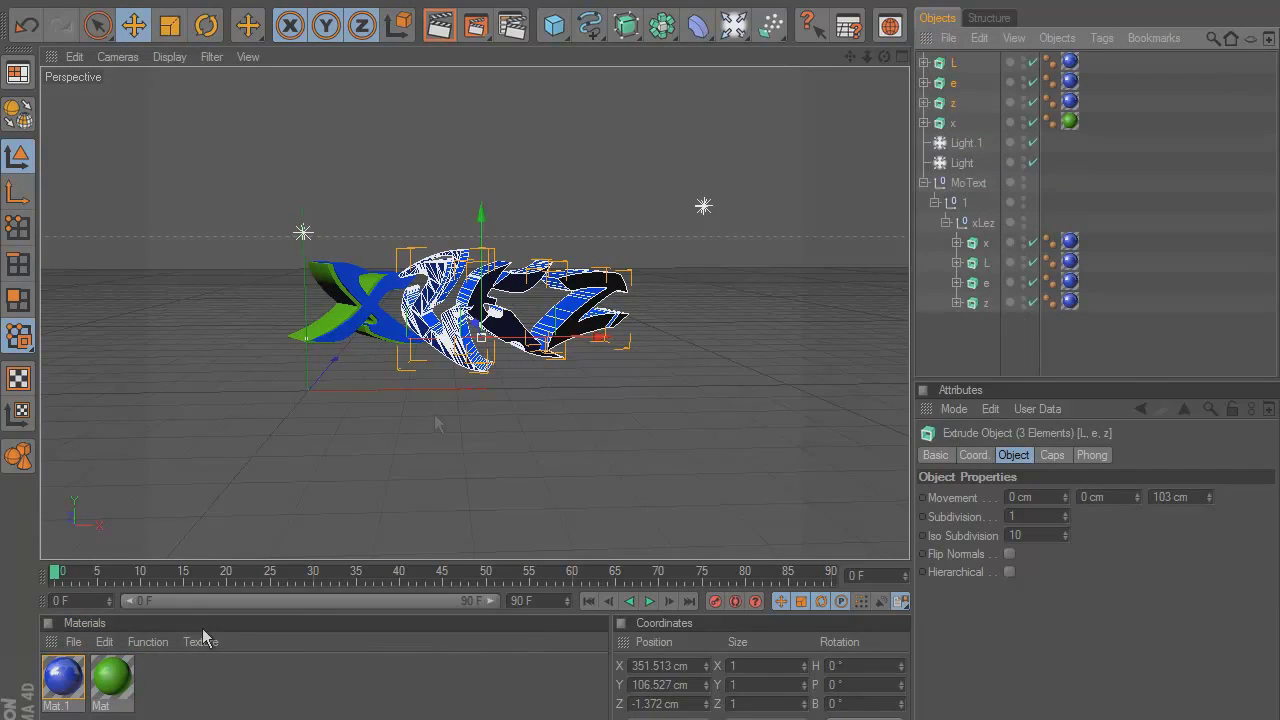
Apply the green material to the copied L, e and z, offset them slightly from the blue originals, and preview the render.
left_click(955, 65)
left_click_drag(531, 341, 640, 361)
left_click(968, 107)
left_click(954, 84)
left_click(582, 308)
left_click(960, 104)
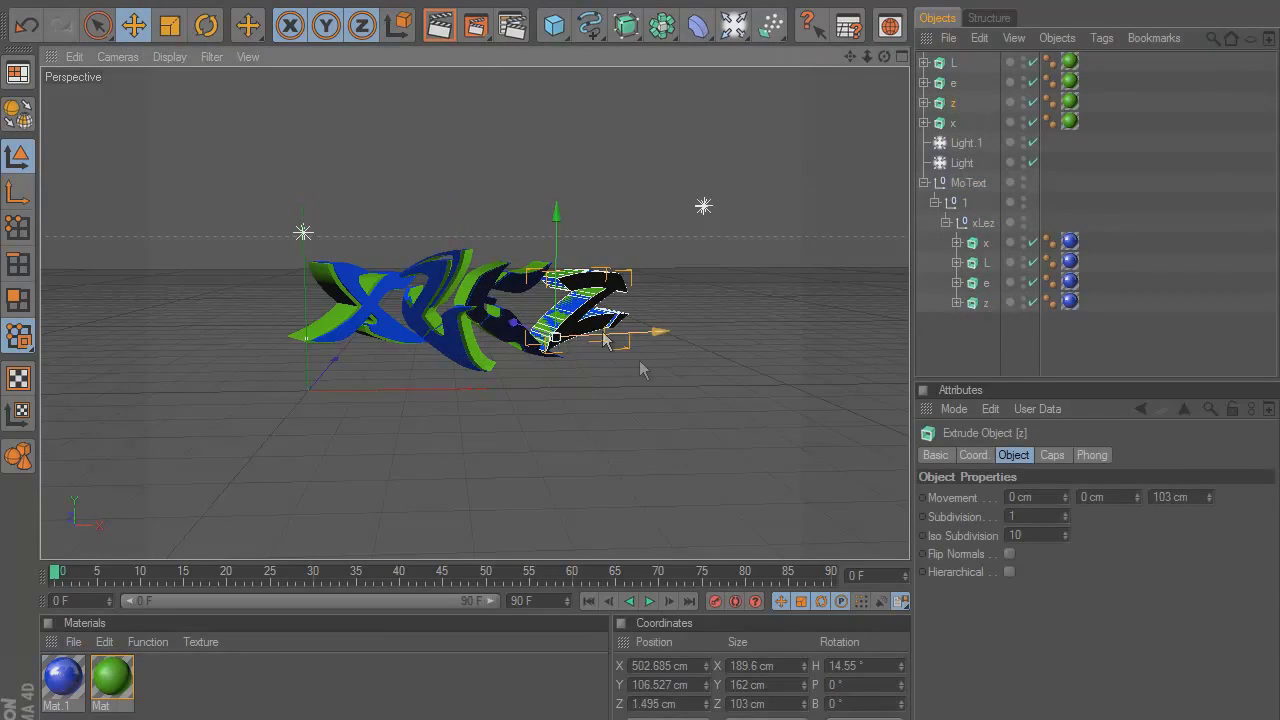
left_click(438, 22)
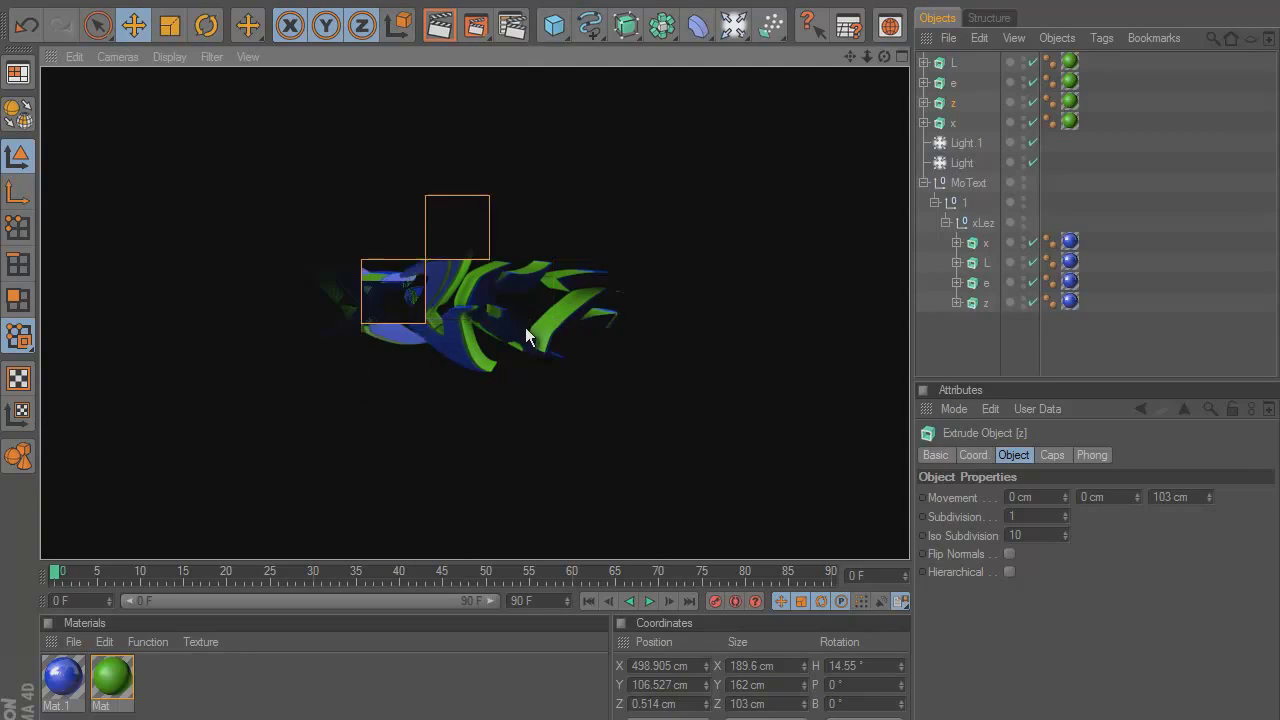
Set the render output size to 1289 × 900 pixels and render the text.
left_click(512, 25)
left_click(198, 38)
left_click_drag(430, 65, 355, 45)
type("1289")
key("Tab")
key("Tab")
type("900")
left_click(406, 102)
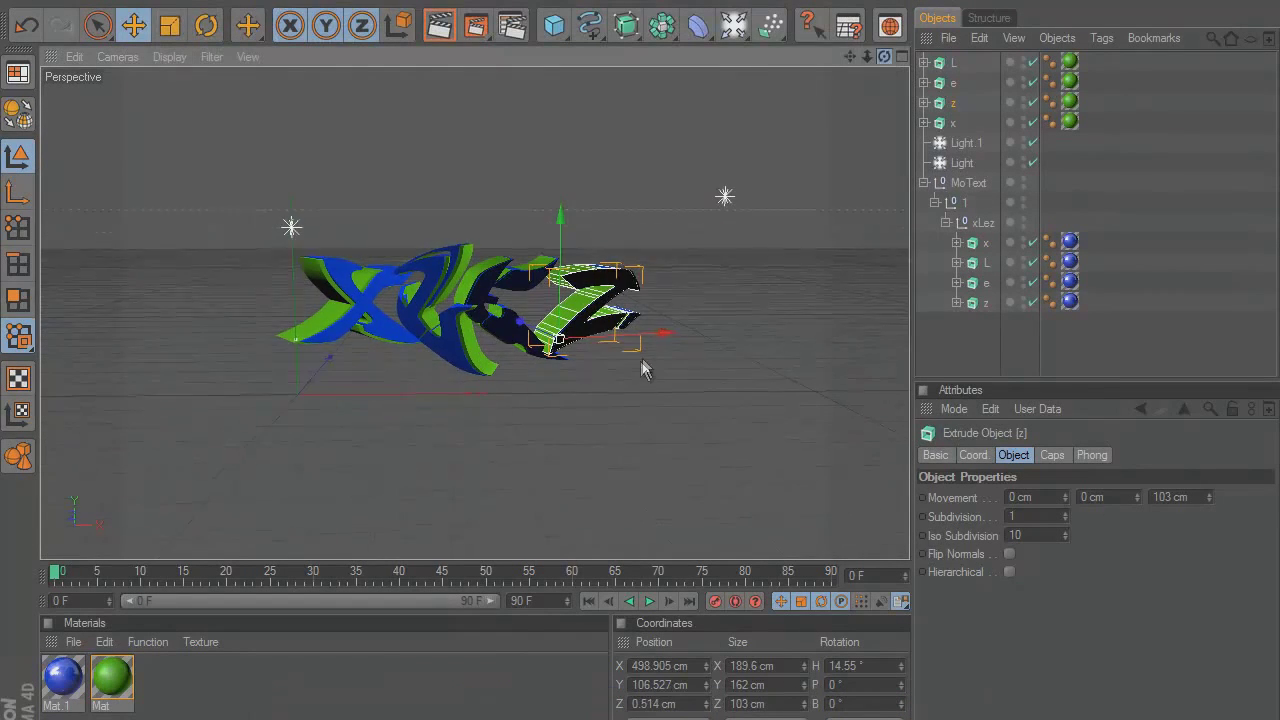
left_click(439, 27)
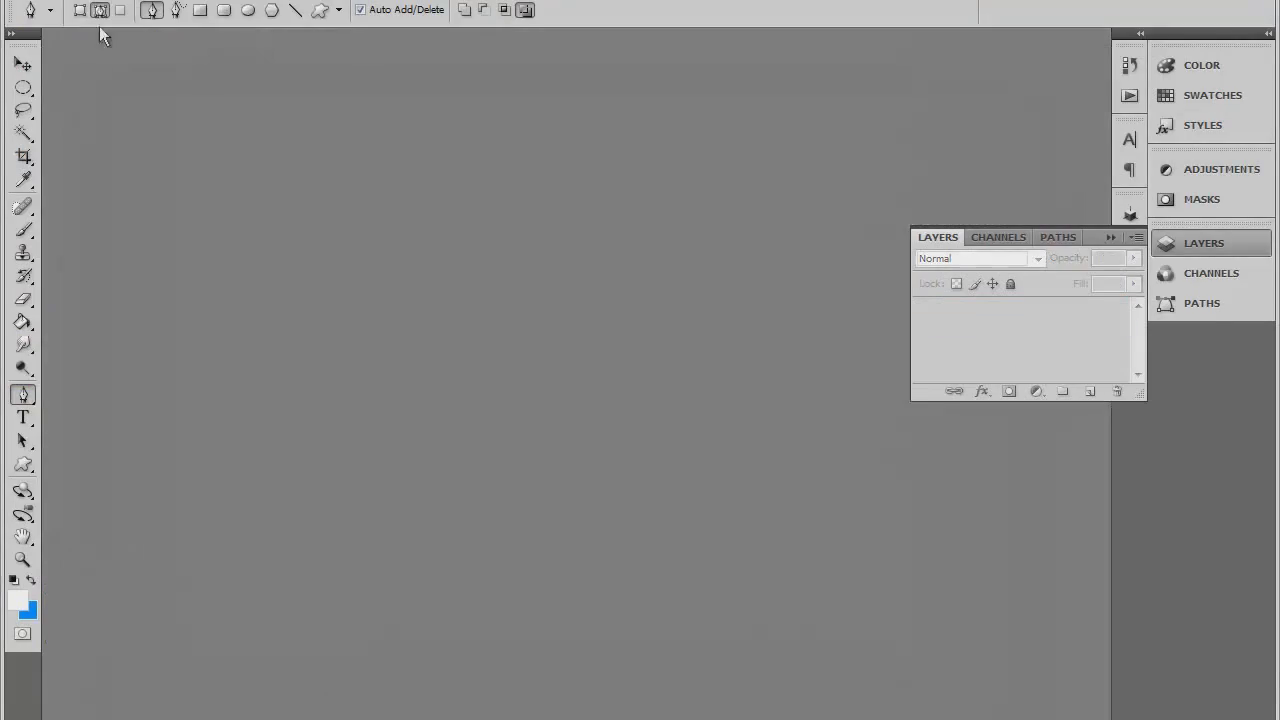
Create a transparent 1289 × 900 pixel document named xLez in Photoshop.
key("ctrl+n")
type("xLez")
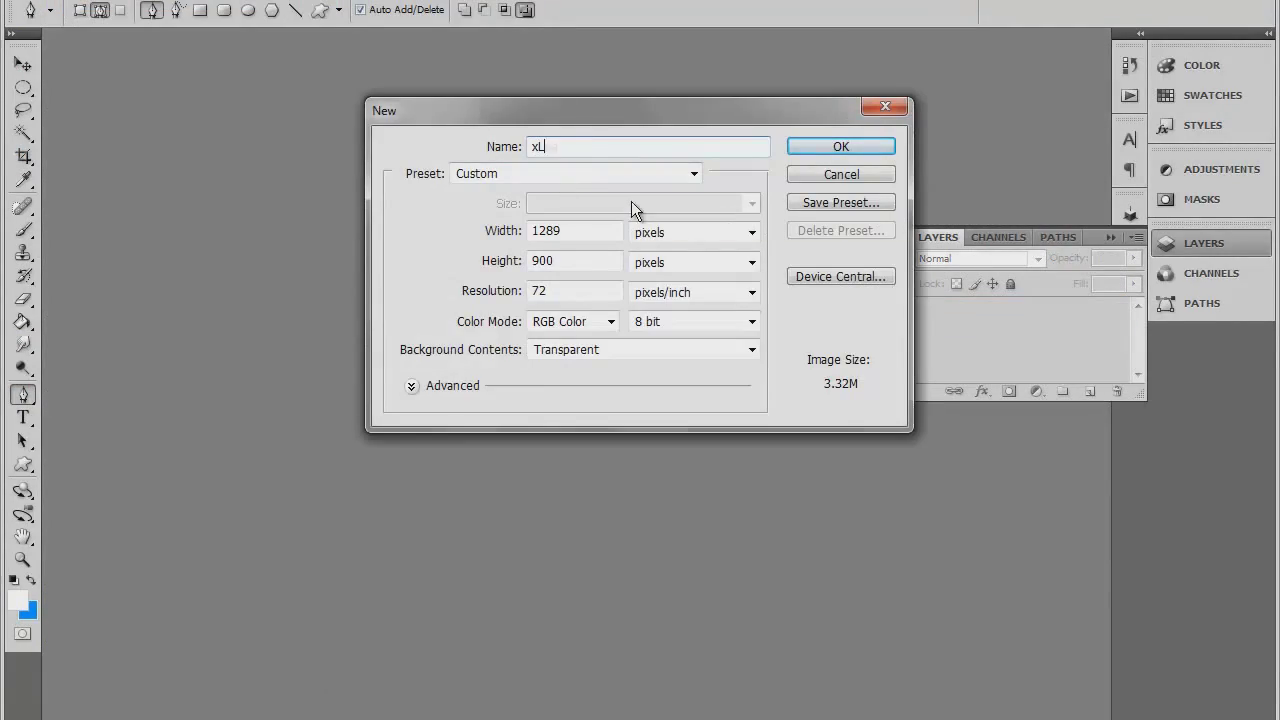
left_click(836, 150)
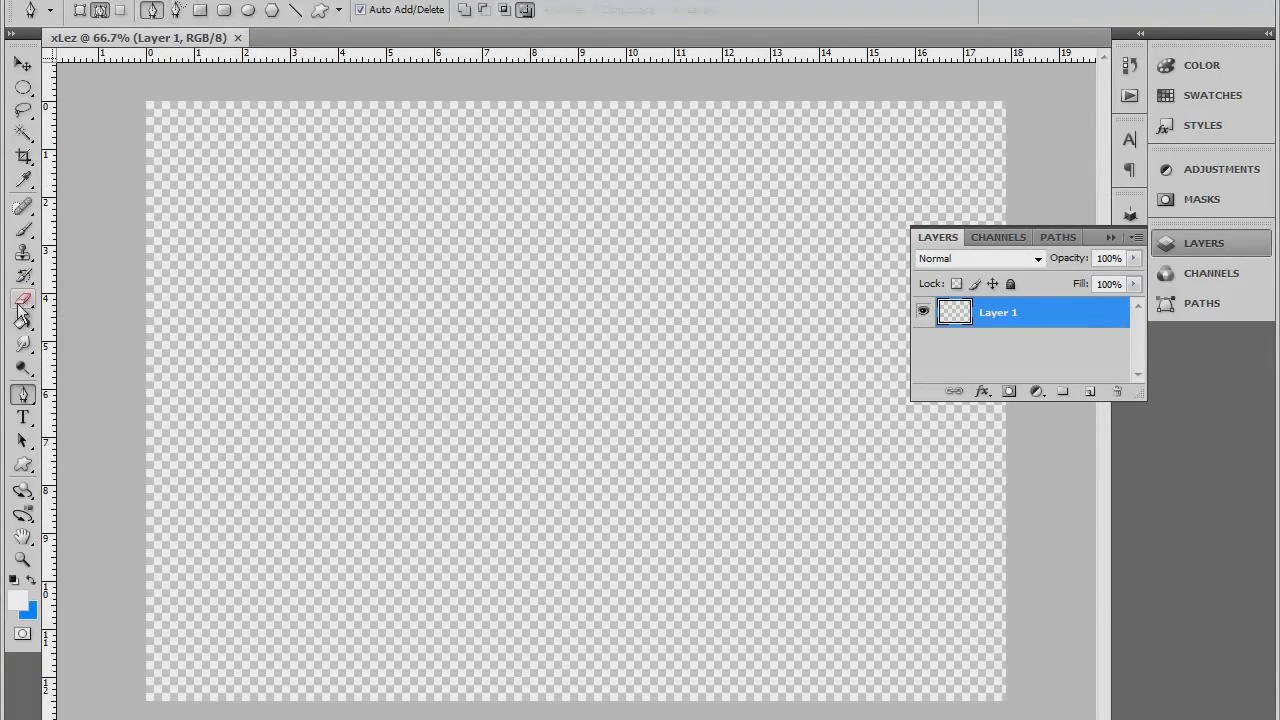
Fill Layer 1 with the foreground colour and give it a blue Color Overlay at slightly reduced opacity.
left_click(22, 319)
key("alt+BackSpace")
right_click(1023, 312)
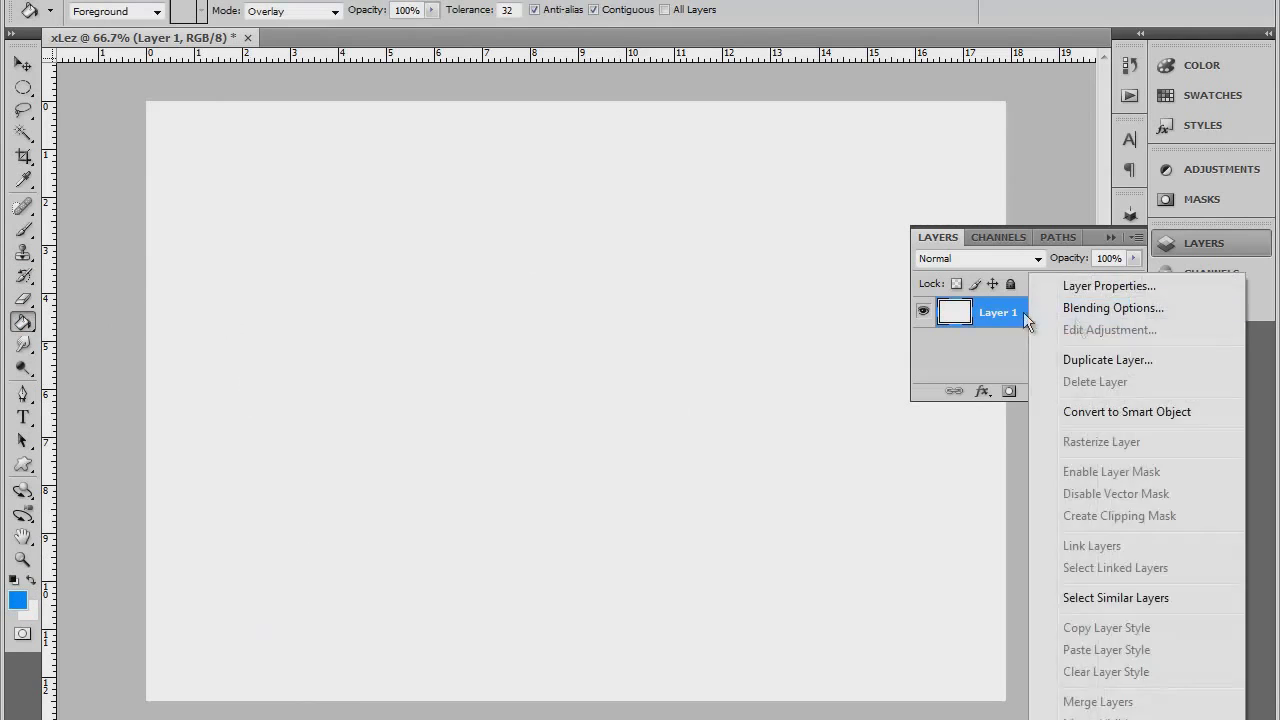
left_click(1050, 305)
left_click(744, 486)
left_click(775, 482)
left_click(1038, 290)
left_click(990, 197)
left_click(1158, 99)
left_click_drag(1065, 313, 1035, 313)
left_click(1246, 261)
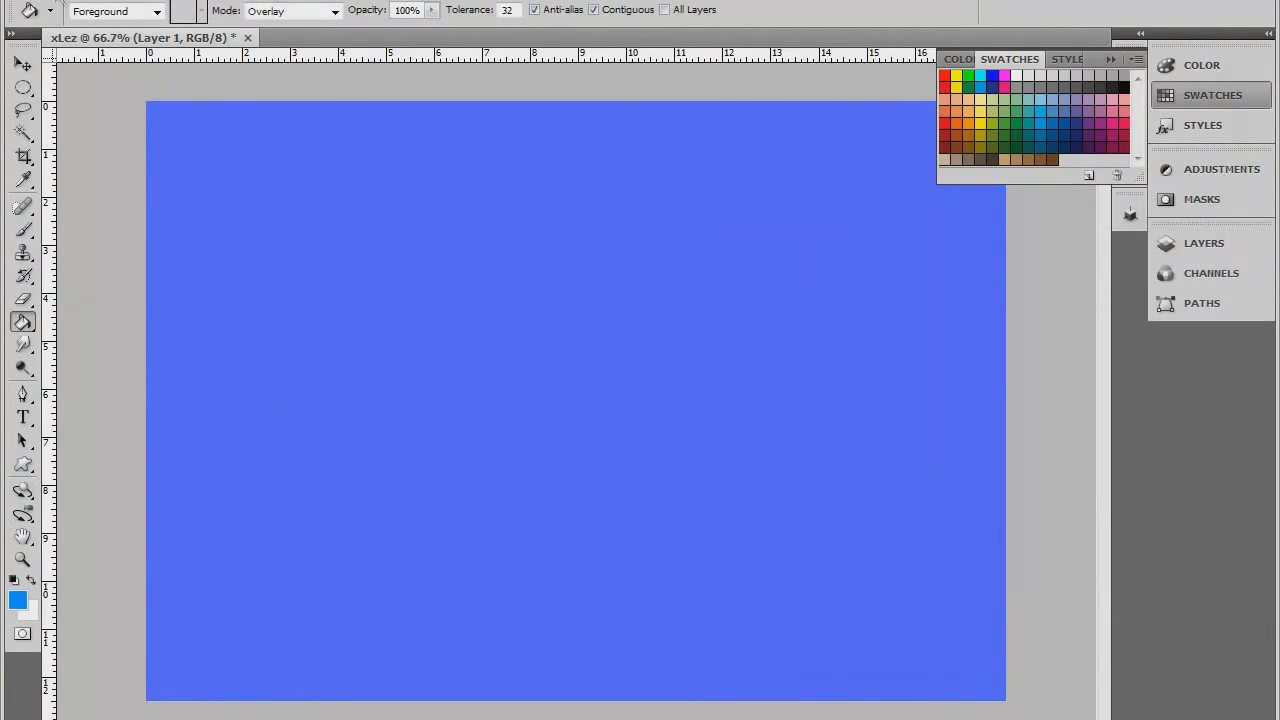
Open the rendered xLez.png image from the Pictures library.
left_click(56, 1)
left_click(90, 29)
left_click(417, 236)
double_click(564, 176)
left_click_drag(973, 132, 952, 84)
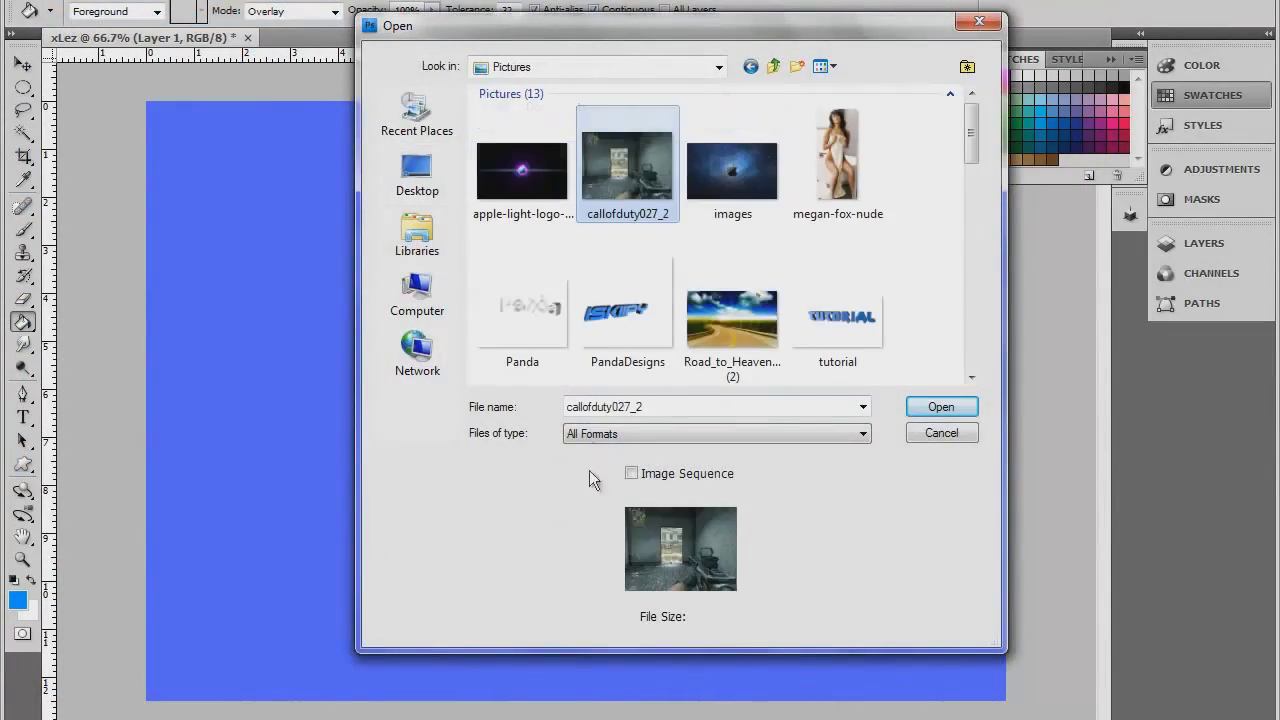
left_click(613, 406)
type("xHazin.png")
left_click(597, 443)
key("Return")
Bring the rendered text into the xLez document and position it near the middle of the canvas.
left_click(22, 67)
left_click_drag(575, 378, 612, 341)
left_click_drag(688, 347, 639, 357)
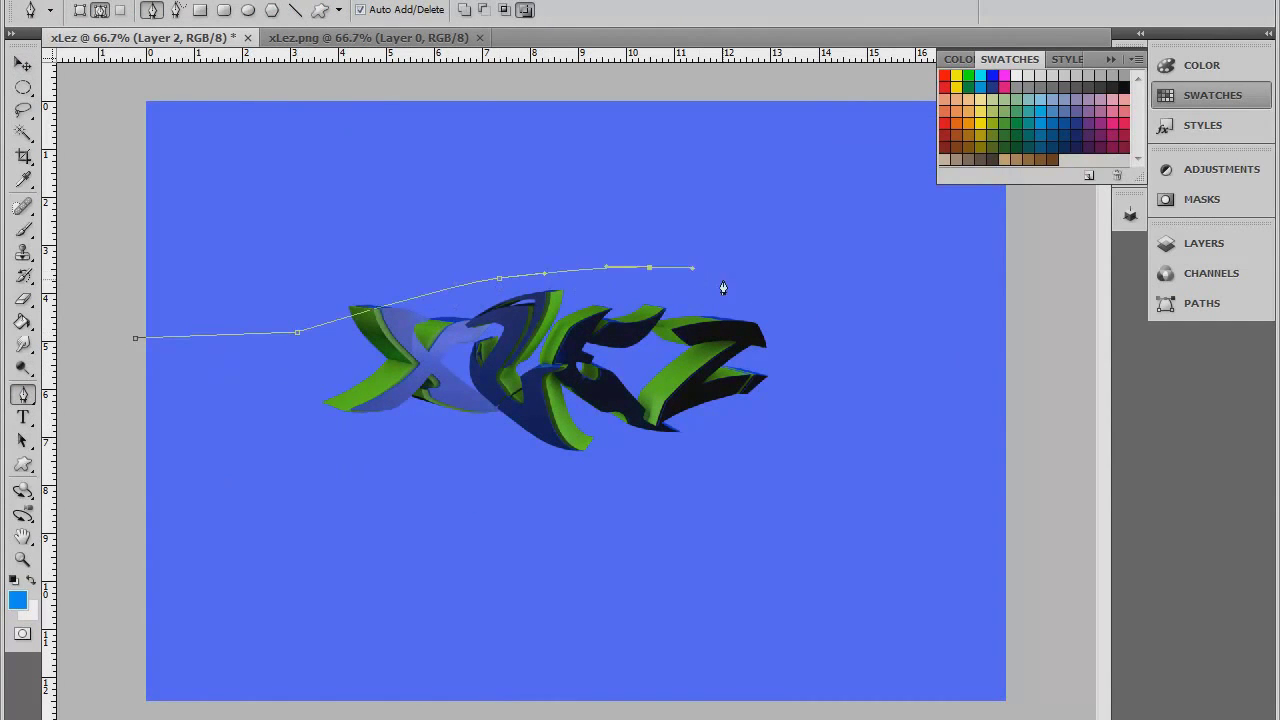
Draw a closed wavy pen path across the whole canvas around the text and fill it with the foreground colour.
left_click(133, 341)
right_click(135, 343)
right_click(388, 468)
left_click(440, 588)
left_click(710, 169)
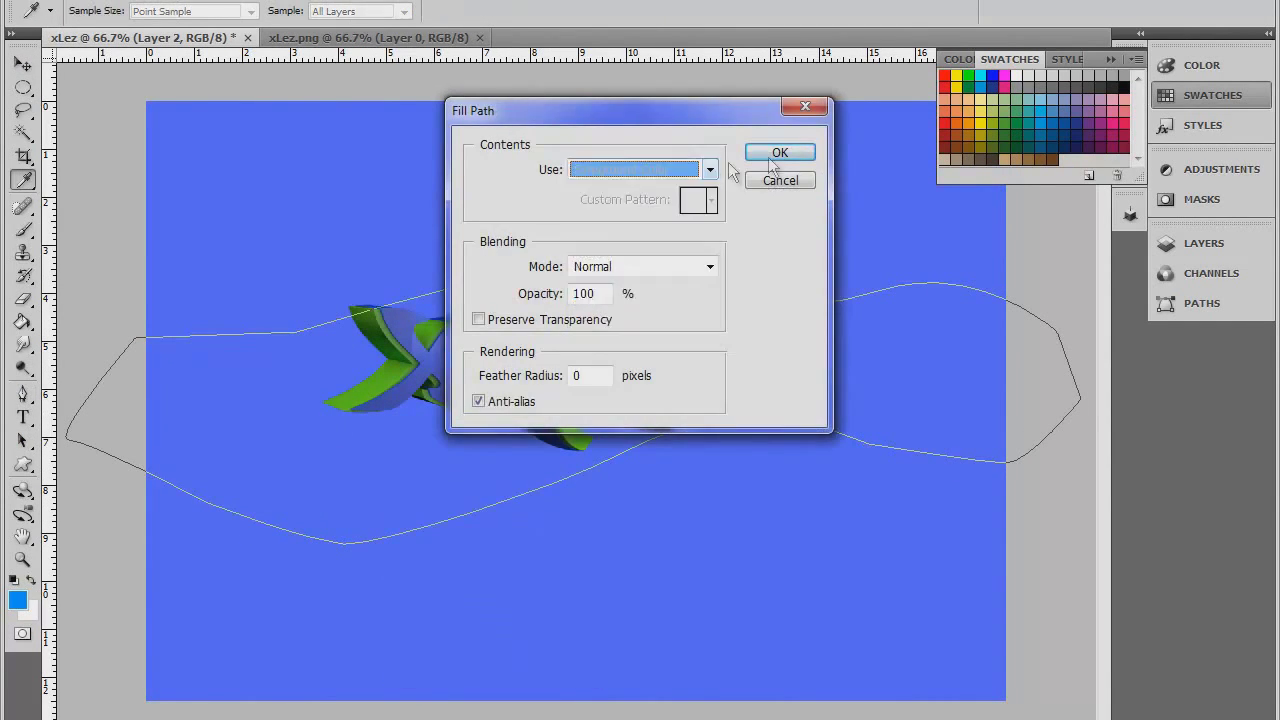
left_click(770, 162)
Try a black outside Stroke layer effect on the filled shape.
left_click(1204, 243)
right_click(1028, 320)
left_click(1070, 310)
left_click(731, 548)
left_click(745, 549)
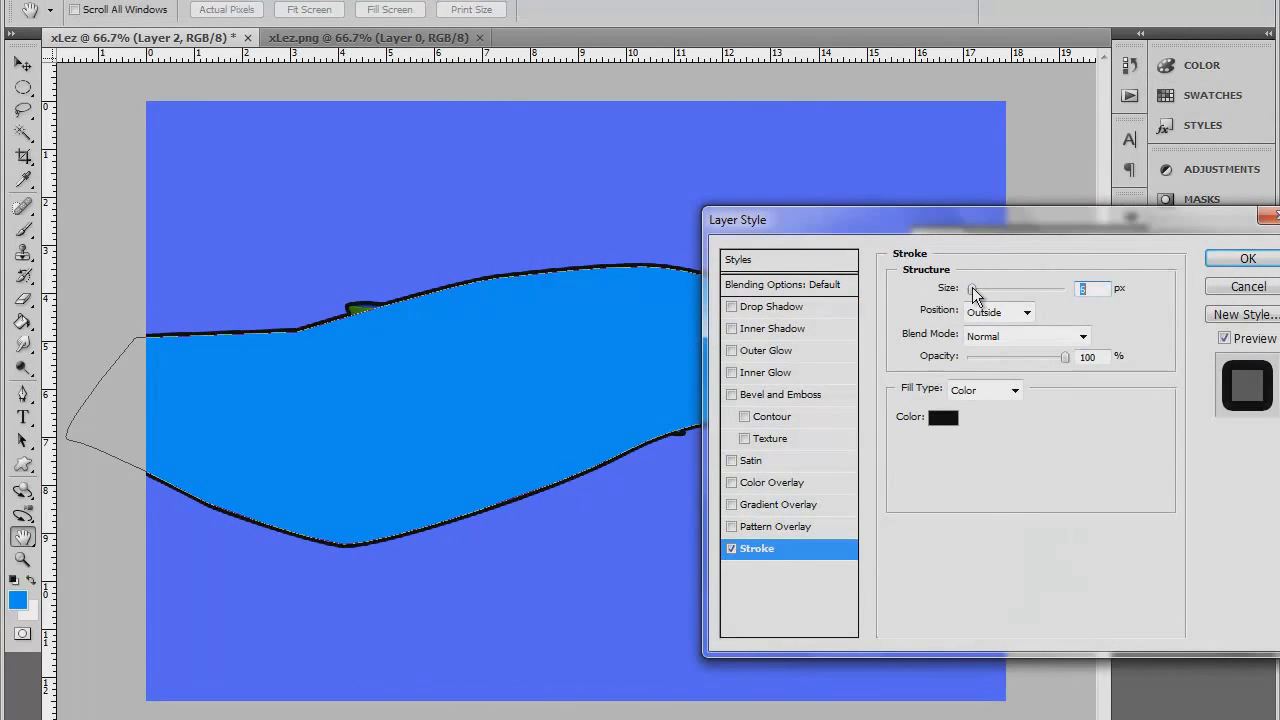
left_click(731, 506)
left_click(731, 506)
left_click(1248, 287)
On the empty Layer 2, draw a closed wavy band across the canvas and fill it with the foreground colour.
left_click(826, 206)
left_click(1210, 244)
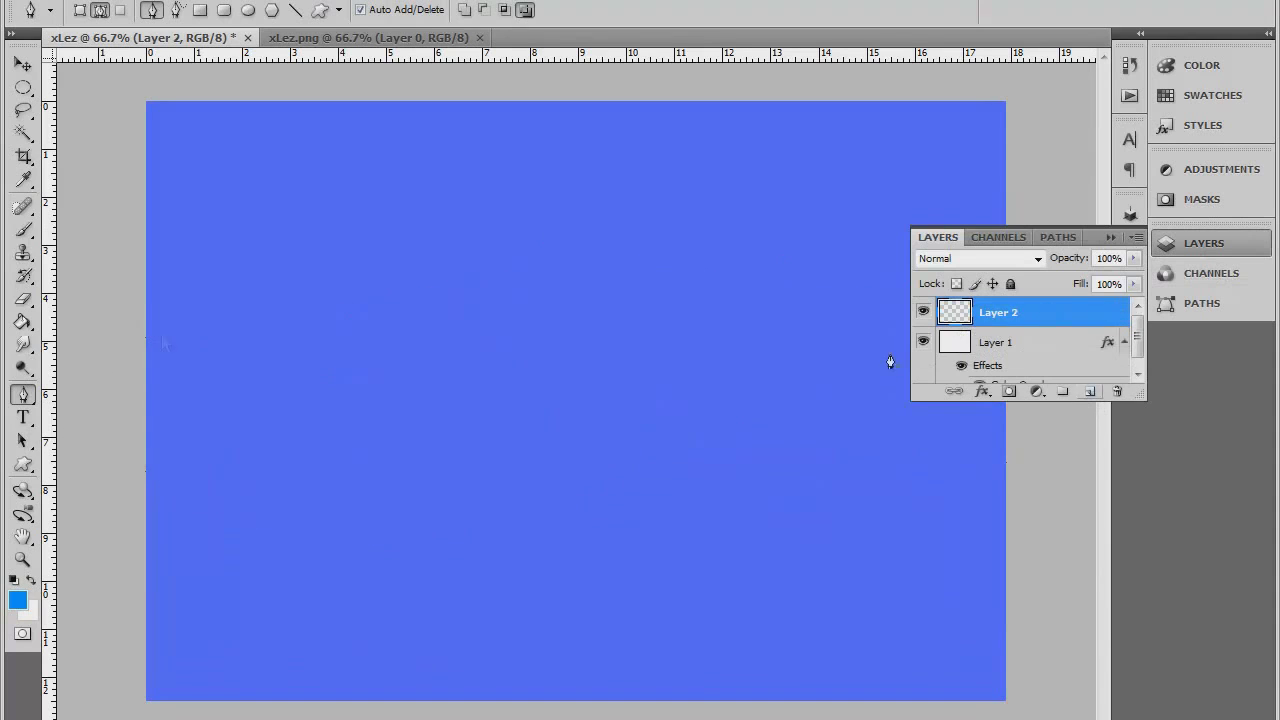
left_click_drag(997, 327, 1015, 330)
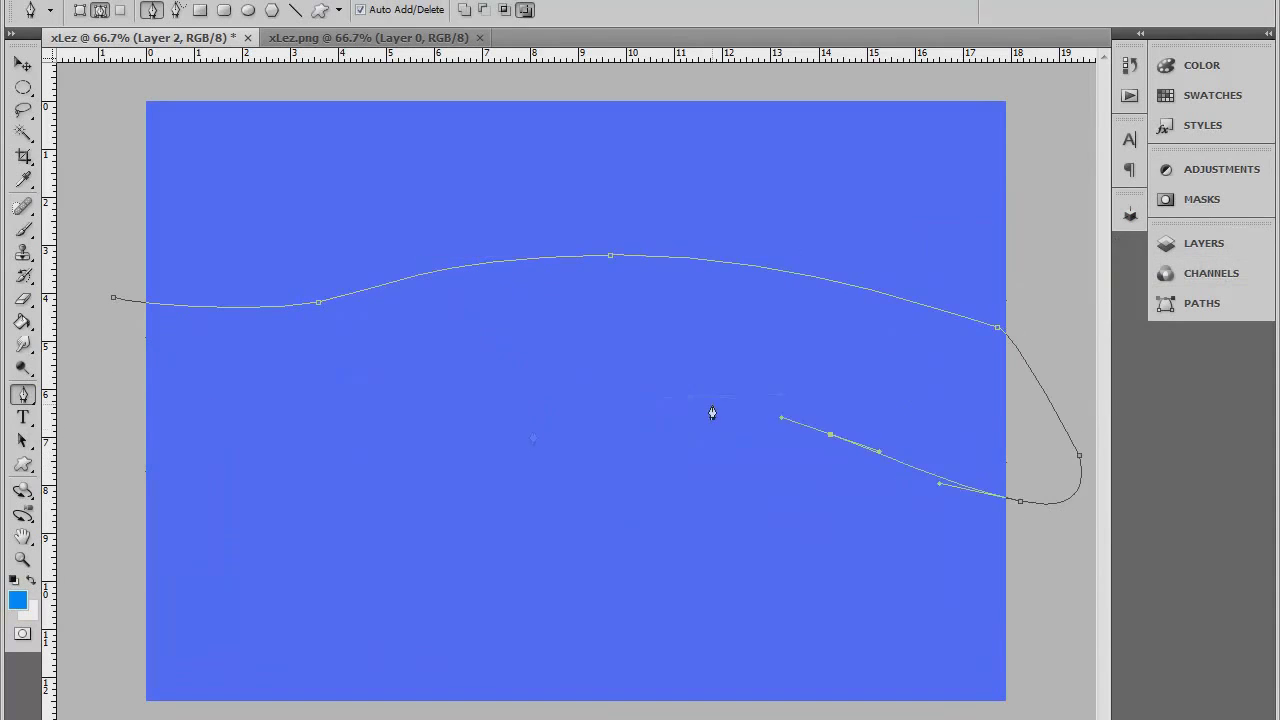
left_click(110, 306)
right_click(423, 346)
left_click(540, 467)
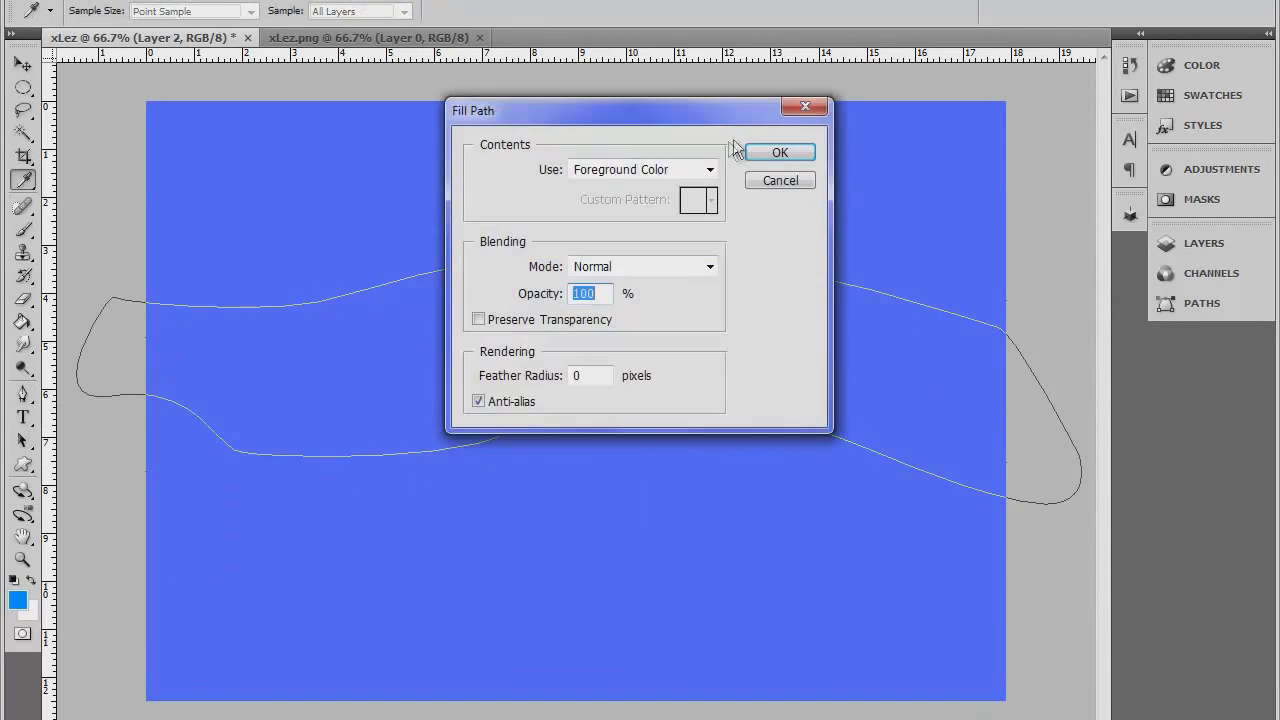
left_click(757, 151)
Try a Stroke and a patterned Bevel and Emboss texture on the wavy band's layer.
left_click(1204, 243)
right_click(1068, 272)
left_click(1110, 308)
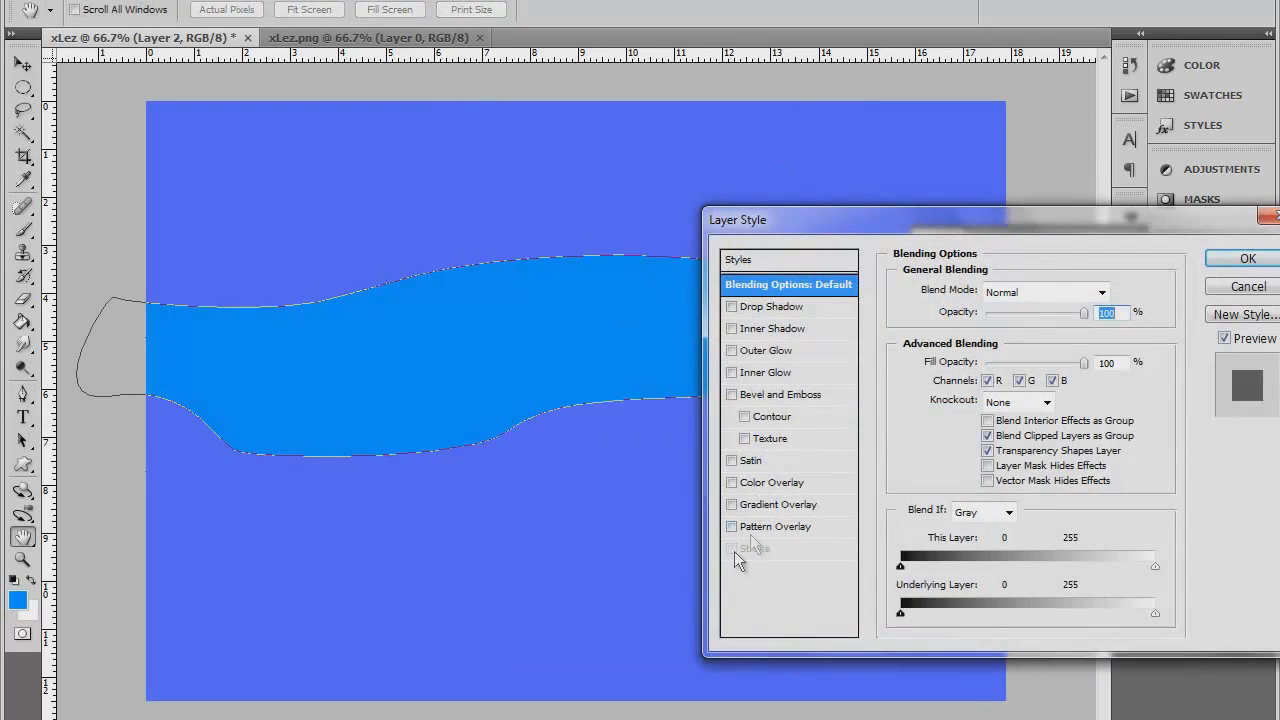
left_click(770, 439)
left_click(1003, 314)
left_click(940, 437)
left_click(1006, 428)
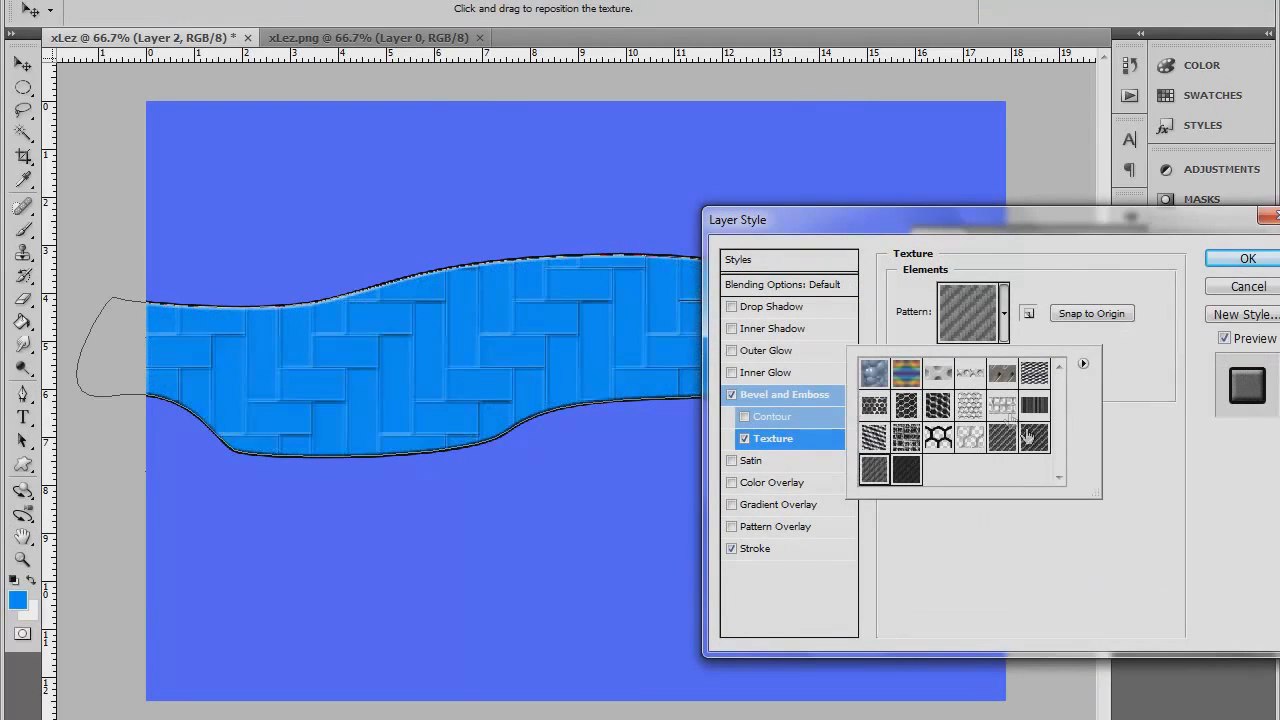
left_click(893, 334)
left_click(731, 394)
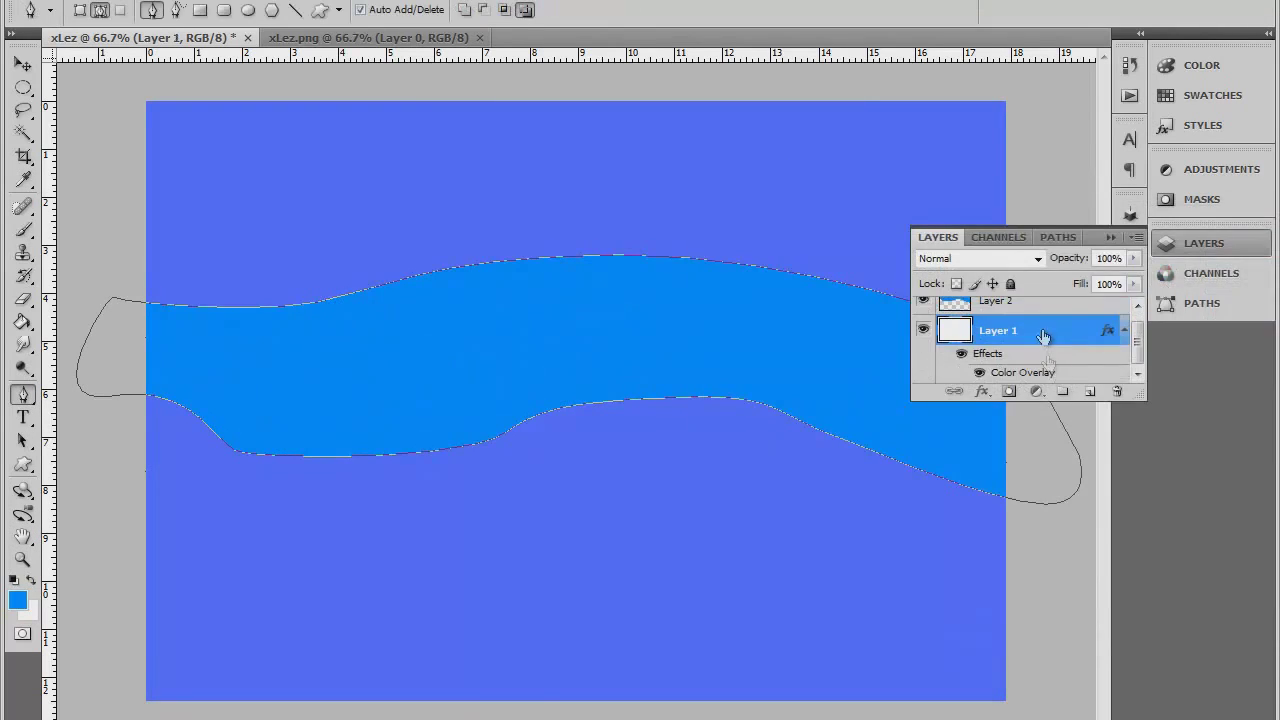
Remove the wavy work path and copy the xLez render from xLez.png into the composition, positioned over the blue band.
right_click(512, 406)
left_click(557, 450)
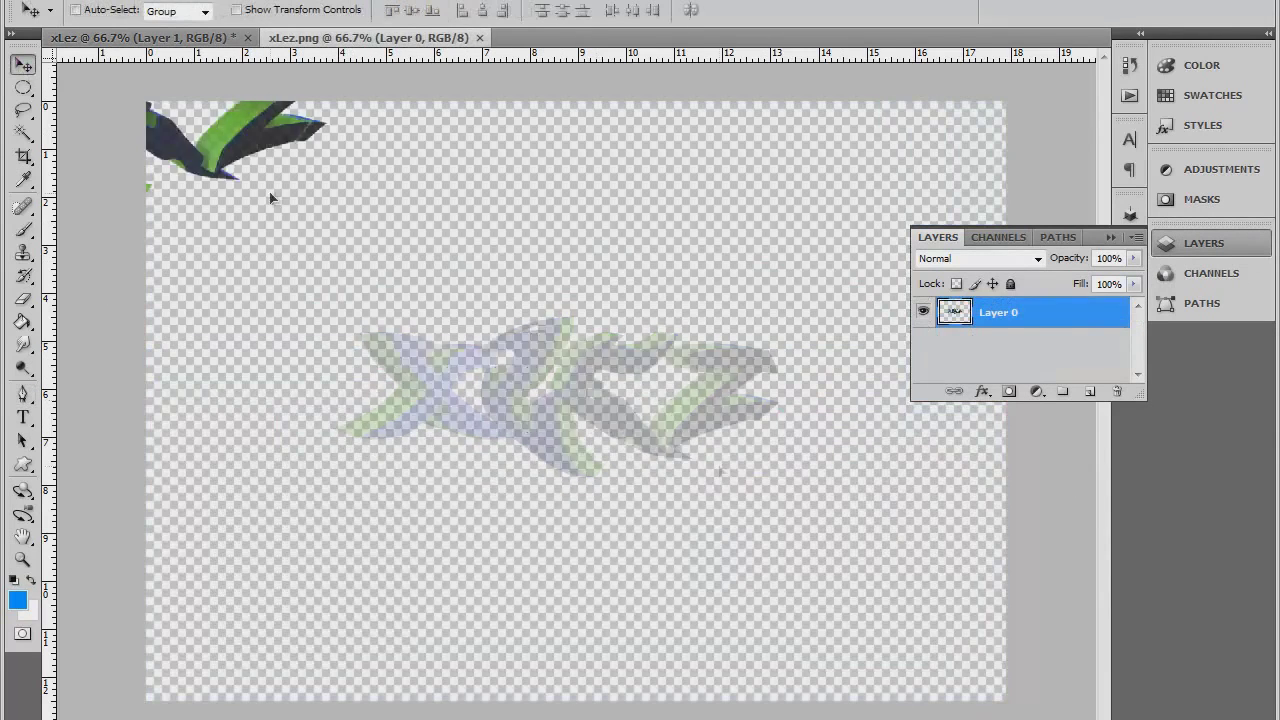
left_click_drag(271, 194, 613, 316)
left_click_drag(542, 365, 578, 374)
Open Smoke 2.jpg from the GFX IMAGES folder and copy it into the xLez composition as a new top layer.
left_click(56, 1)
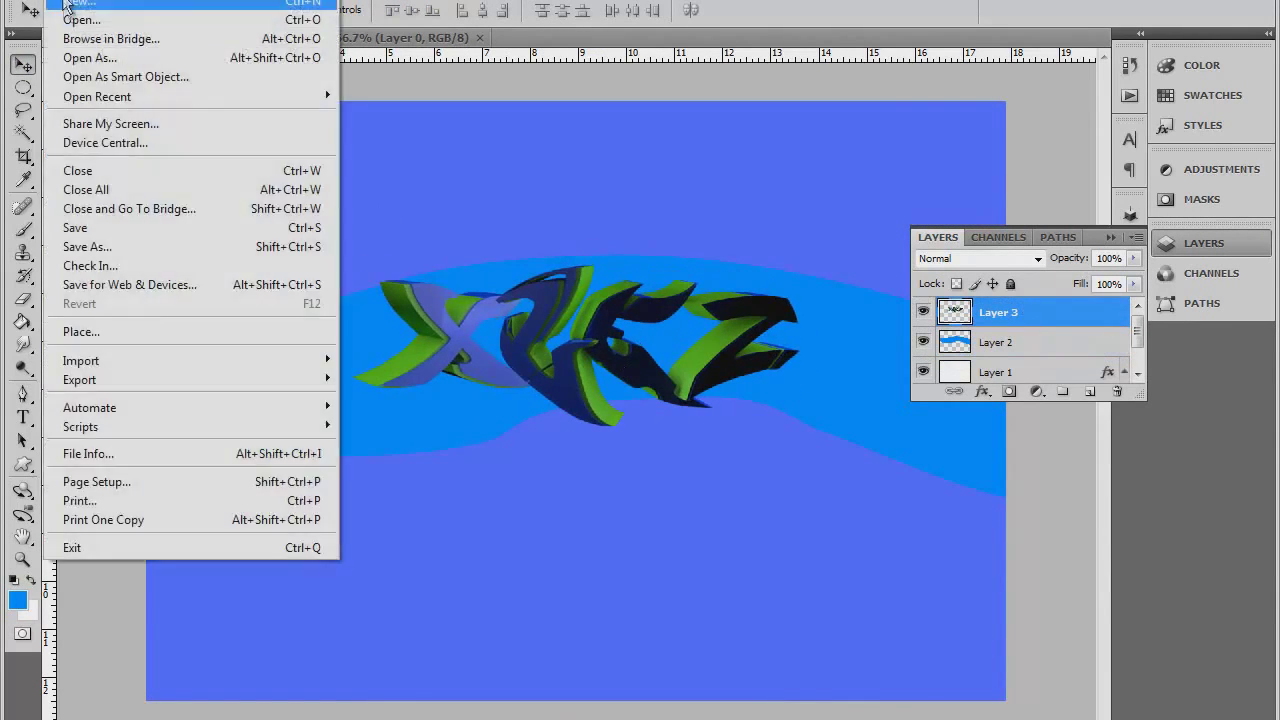
left_click(80, 20)
left_click(417, 175)
left_click(417, 235)
left_click(417, 175)
type("ev")
key("Down")
key("Return")
type("Smoke 1.jpg\\")
left_click_drag(971, 117, 981, 328)
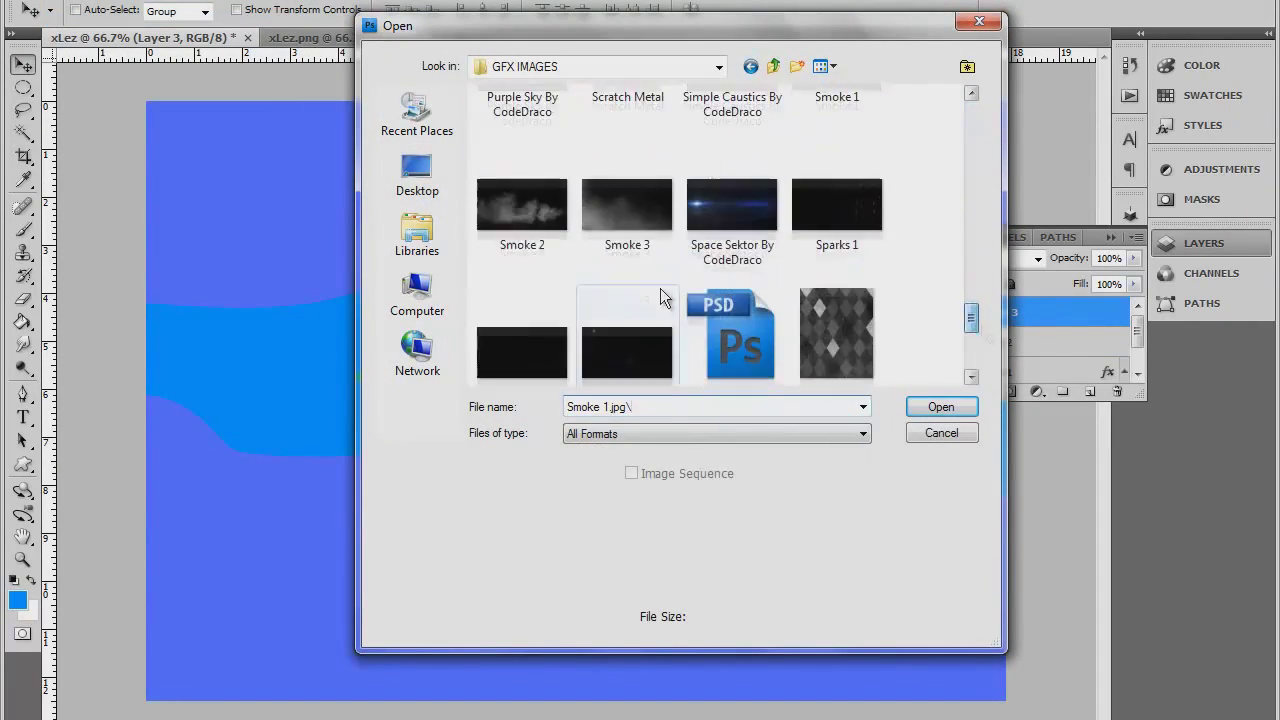
double_click(628, 215)
left_click_drag(177, 38, 600, 343)
Set the smoke layer's blend mode to Linear Dodge (Add) and move it beneath the wavy band's layer.
left_click(985, 258)
scroll(985, 258, "down", 19)
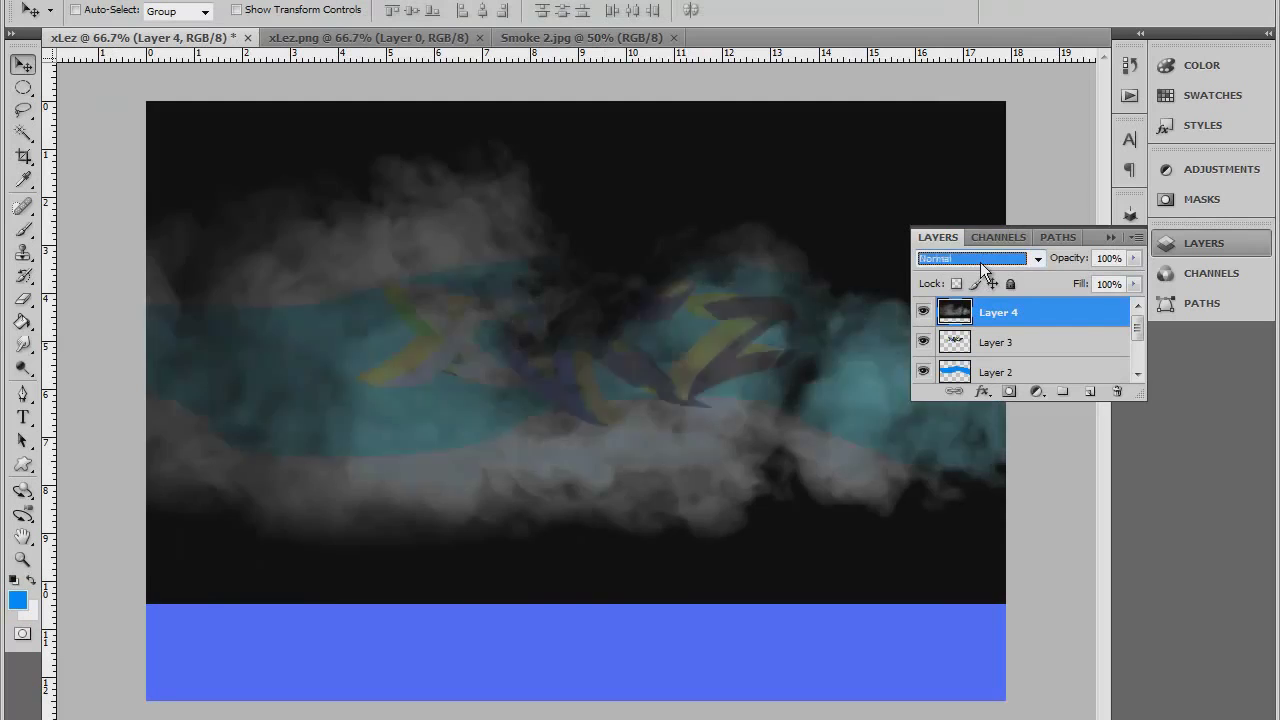
scroll(985, 262, "up", 9)
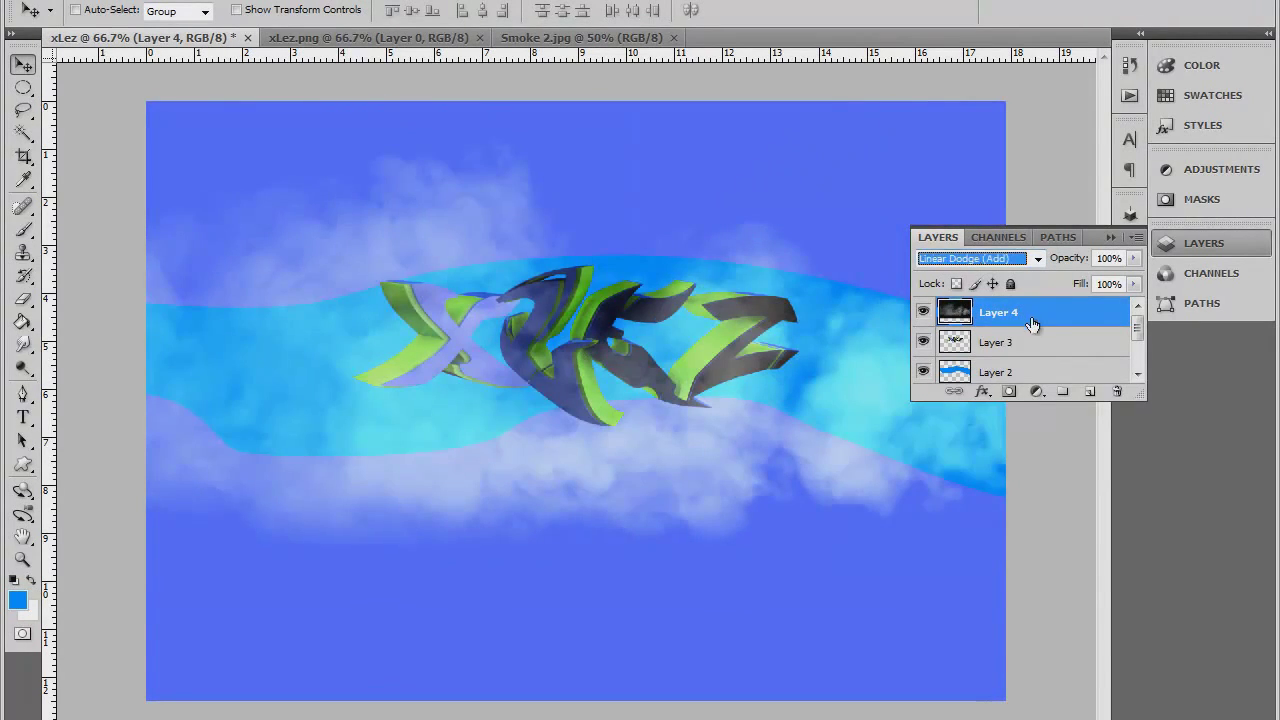
left_click_drag(995, 312, 1027, 370)
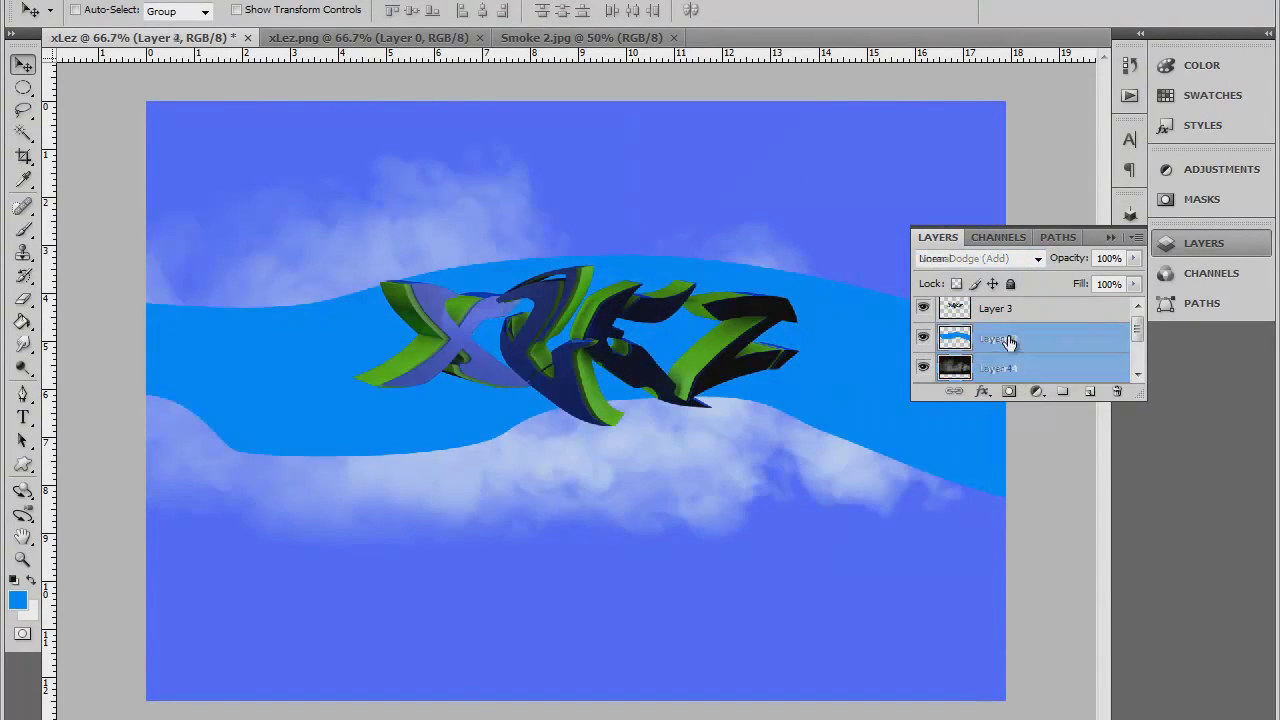
Apply a violet-blue Color Overlay to the wavy band on Layer 2 and move that layer beneath the smoke.
right_click(1008, 336)
left_click(1060, 266)
left_click(788, 484)
left_click(1109, 289)
left_click(1166, 97)
left_click(1248, 258)
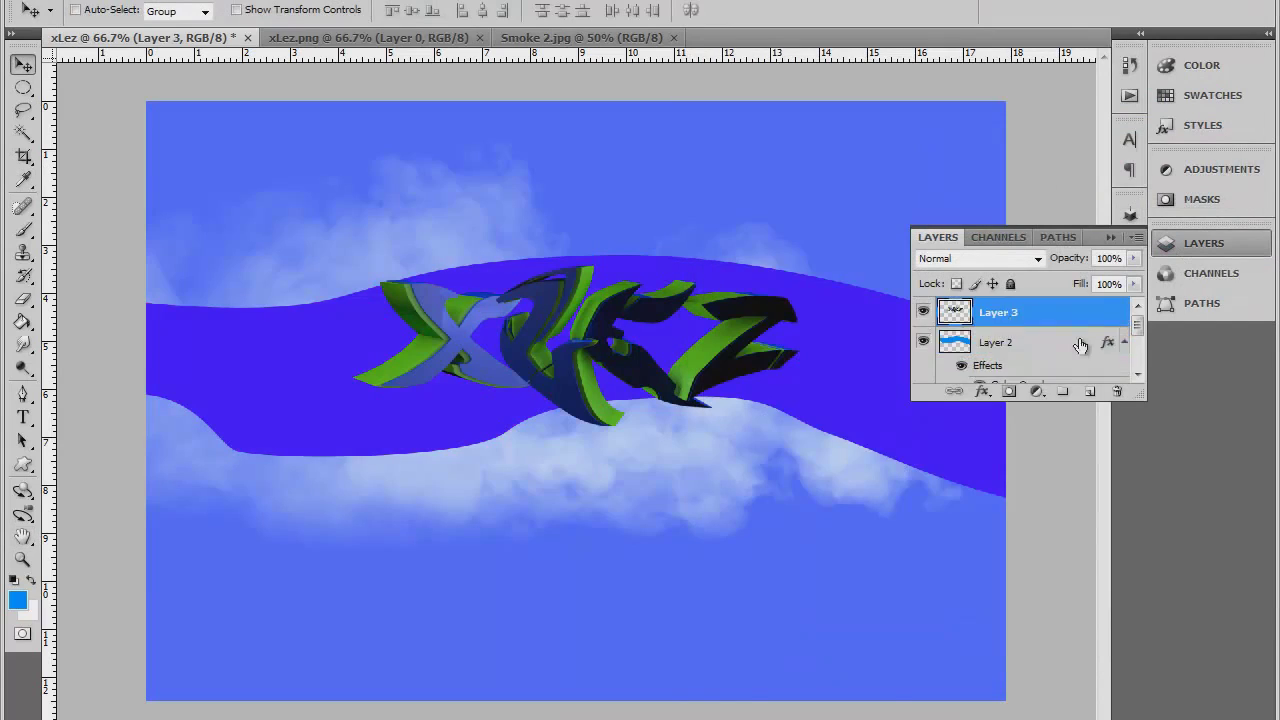
left_click_drag(1080, 345, 1046, 360)
left_click_drag(674, 478, 613, 391)
Open Abandoned By CodeDraco.png, place its flare near the base of the Z on a top layer, and set the blend mode to Screen.
left_click(56, 2)
left_click(85, 26)
double_click(520, 162)
left_click_drag(613, 391, 759, 457)
left_click_drag(988, 330, 982, 300)
left_click(950, 259)
scroll(950, 259, "down", 11)
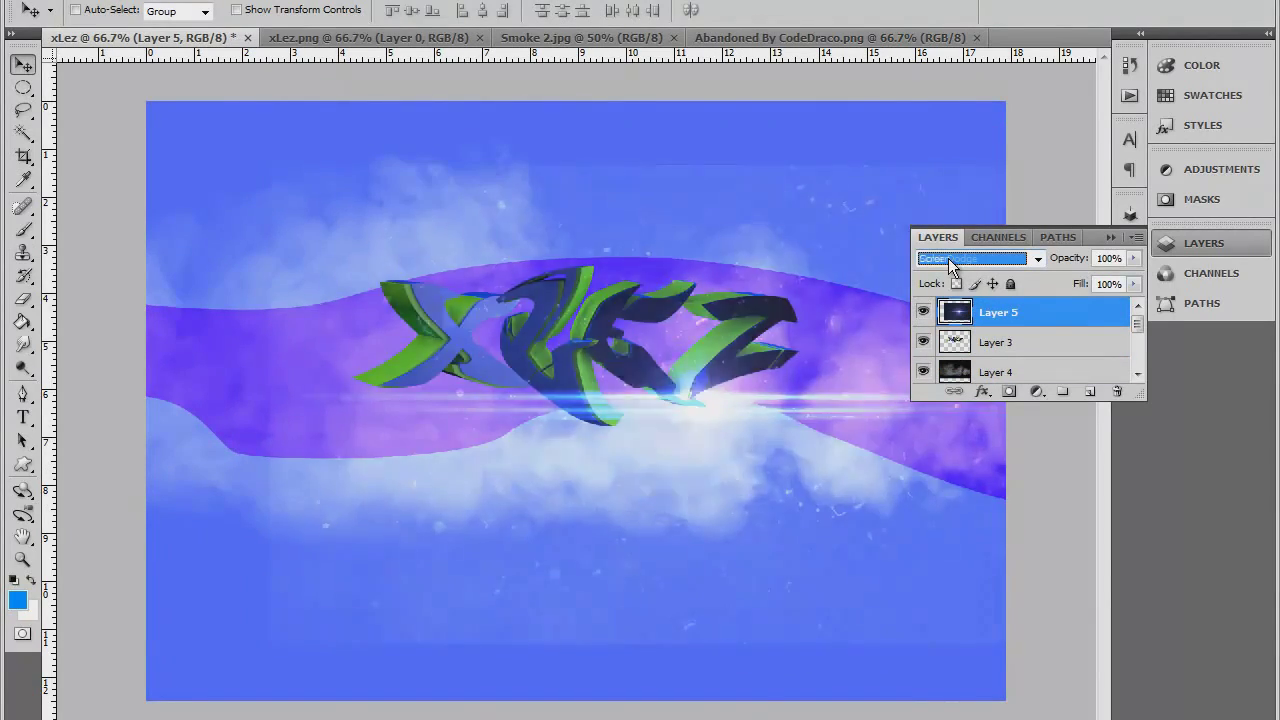
scroll(950, 259, "up", 3)
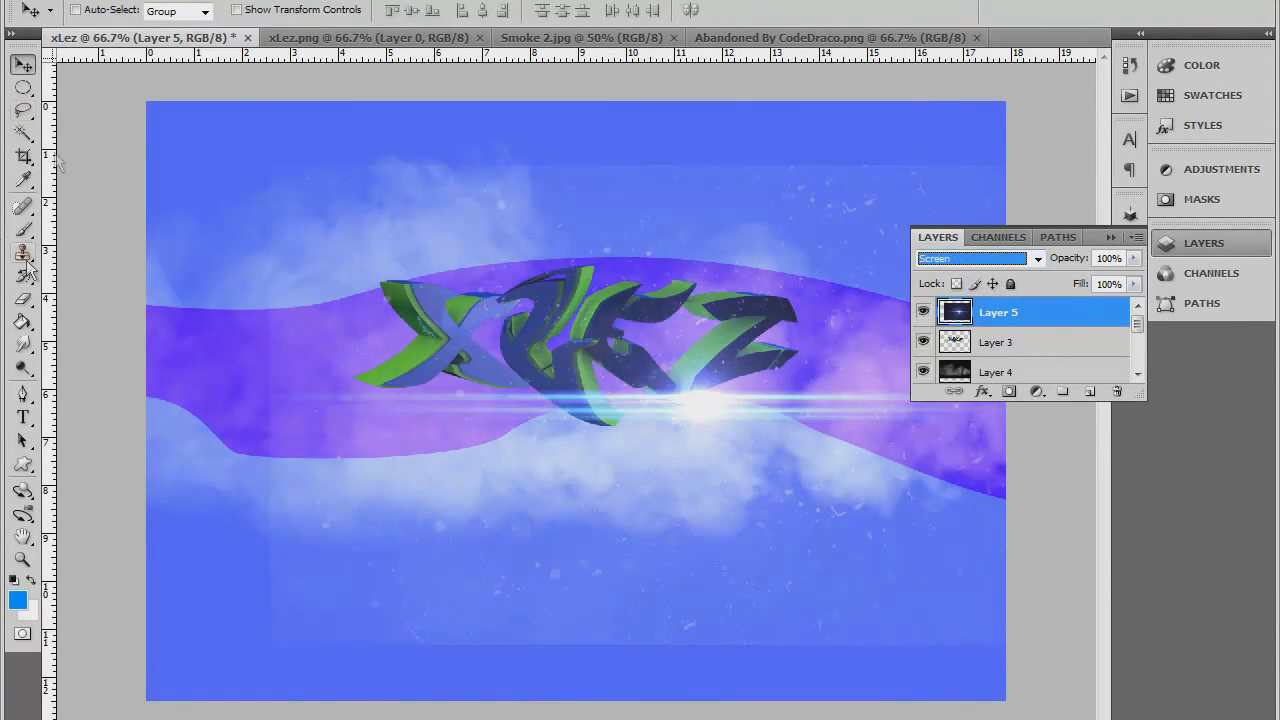
Erase the flare layer's hard image edges with the 182 px eraser brush so it blends into the background.
mouse_move(278, 598)
left_mouse_down()
mouse_move(347, 611)
mouse_move(451, 576)
mouse_move(1024, 603)
left_mouse_up()
double_click(1094, 236)
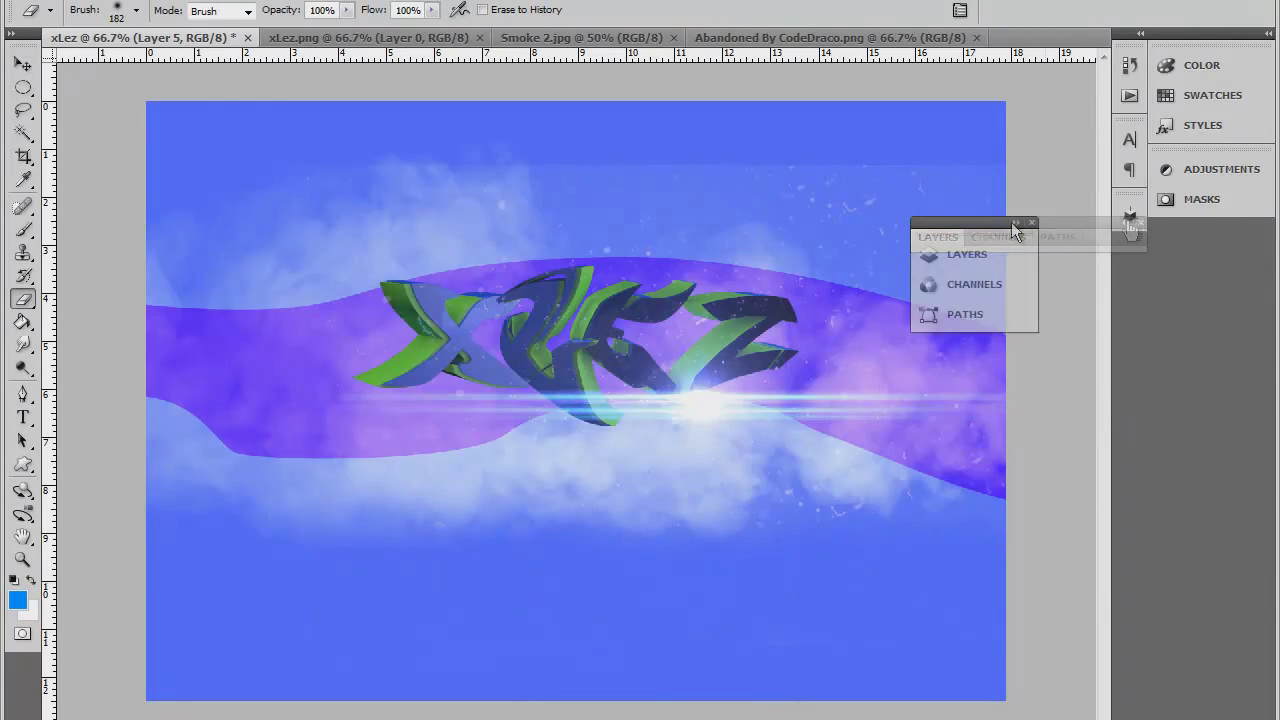
left_click_drag(1090, 222, 1279, 236)
mouse_move(958, 182)
left_mouse_down()
mouse_move(760, 166)
mouse_move(271, 394)
mouse_move(960, 508)
mouse_move(540, 322)
mouse_move(724, 230)
left_mouse_up()
key("ctrl+s")
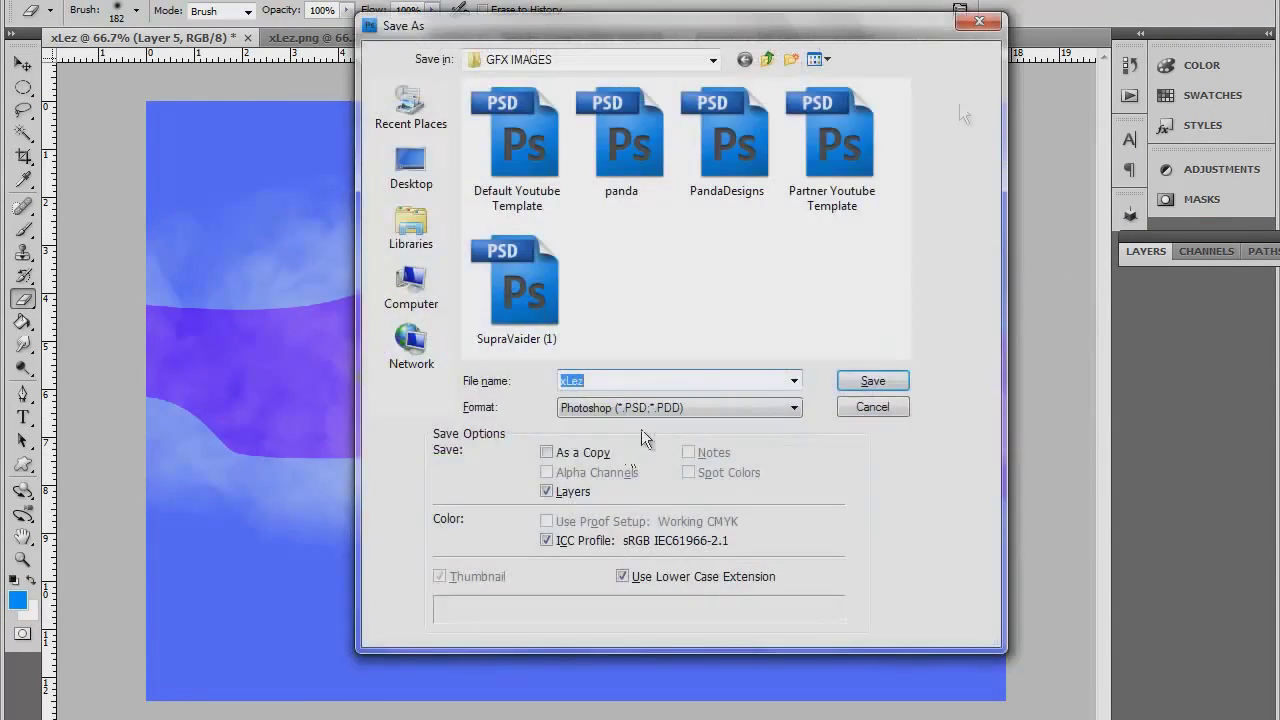
key("Escape")
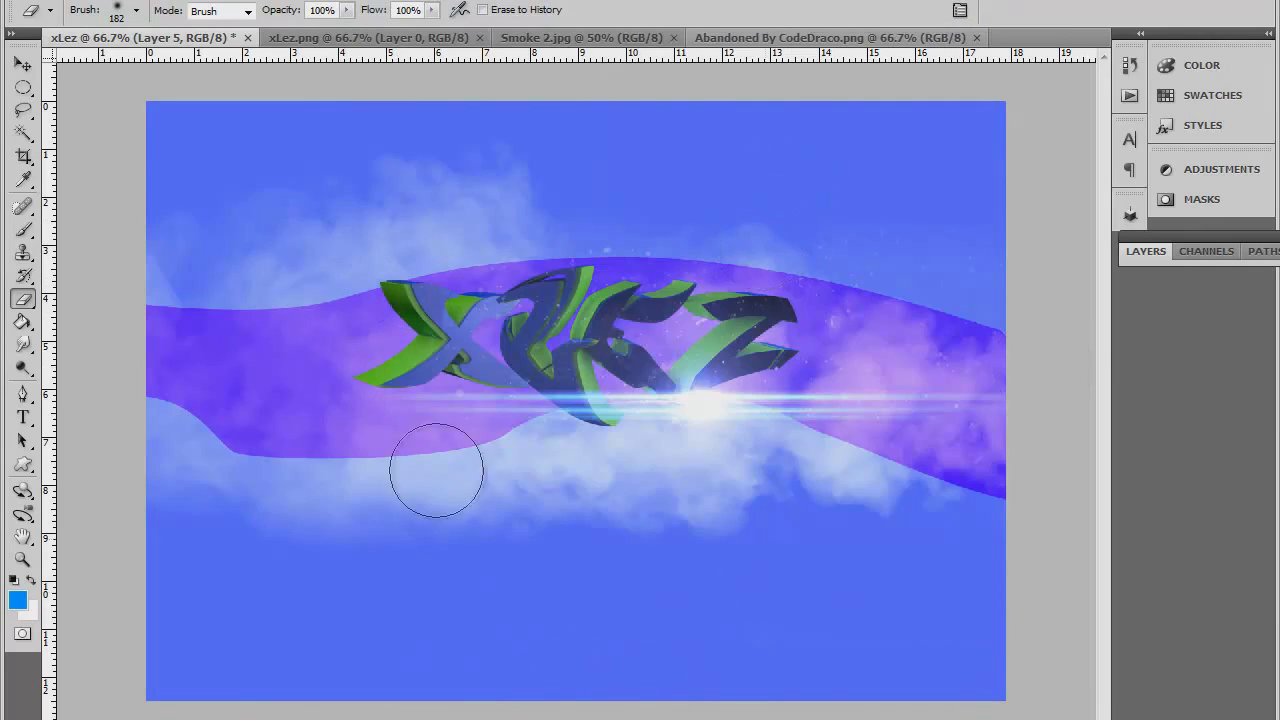
Copy the Abandoned By CodeDraco.png flare image into the xLez composition again as Layer 6.
left_click(745, 38)
left_click(24, 64)
left_click_drag(101, 40, 571, 412)
left_click_drag(571, 412, 431, 337)
Position the second flare at the upper part of the X and set its blend mode to Lighten.
left_click(1156, 250)
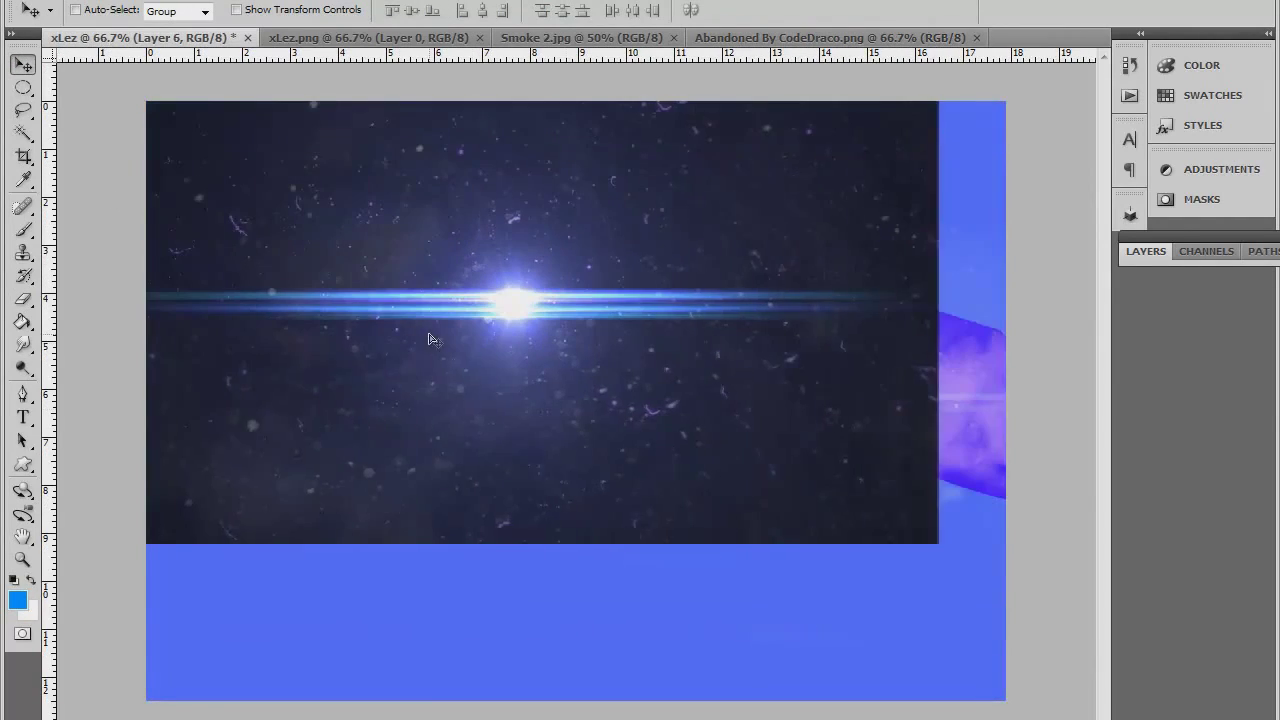
left_click(1166, 273)
scroll(1166, 273, "down", 10)
left_click_drag(613, 297, 476, 280)
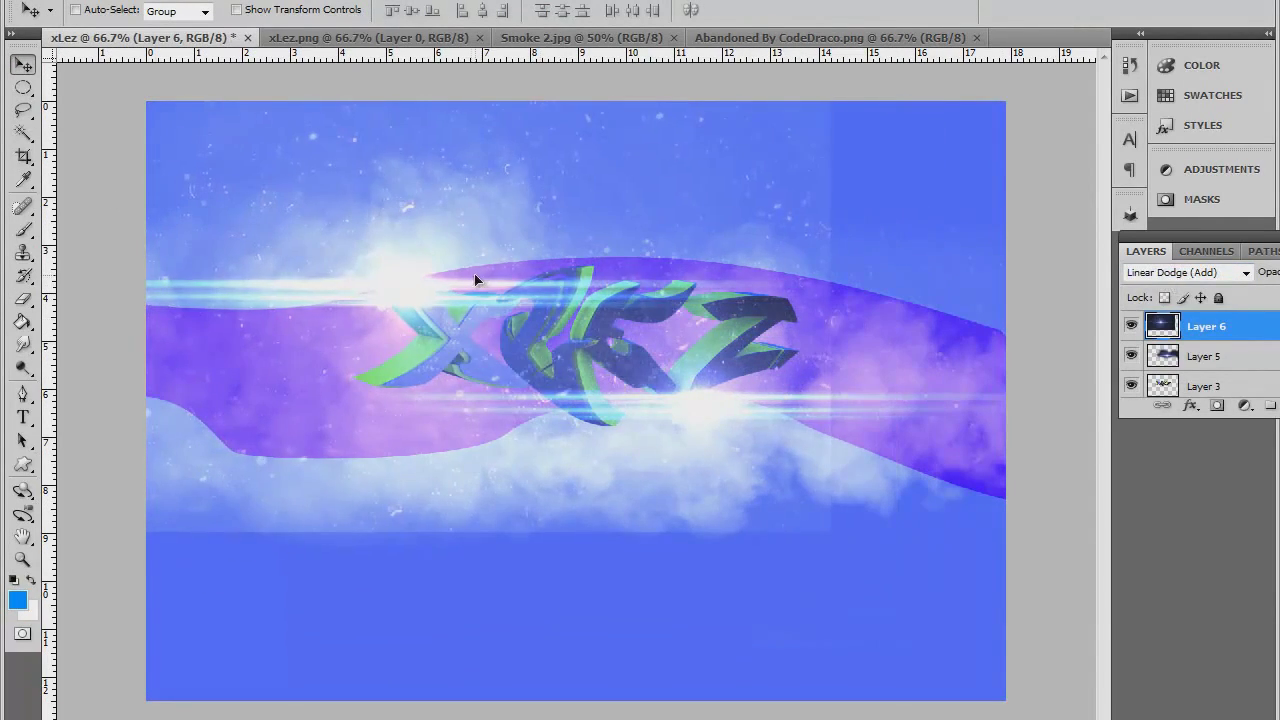
left_click(1158, 270)
scroll(1158, 270, "up", 4)
scroll(1158, 270, "down", 3)
scroll(1158, 270, "up", 3)
scroll(1158, 270, "down", 2)
scroll(1158, 270, "up", 1)
scroll(1158, 270, "up", 4)
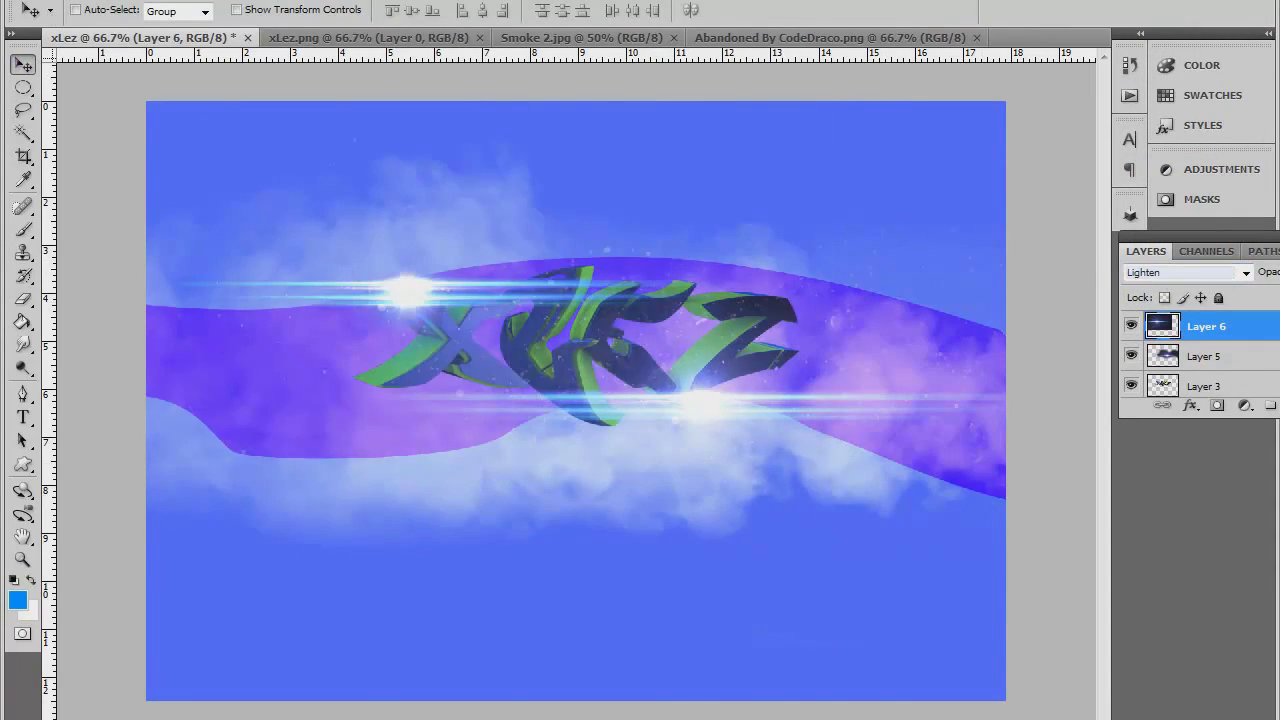
Open Fire 1.jpg and copy it into the xLez composition, placing its layer directly above Layer 1.
key("ctrl+o")
scroll(720, 250, "down", 5)
double_click(837, 266)
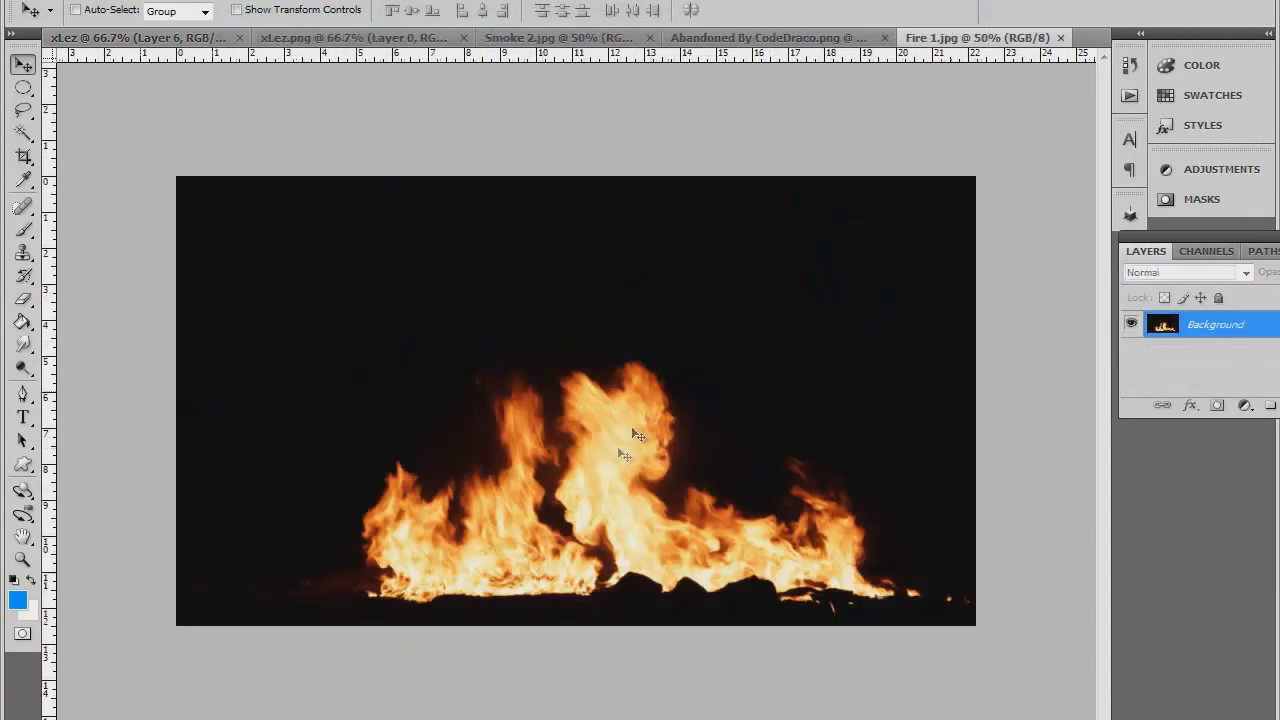
left_click_drag(124, 48, 300, 170)
mouse_move(1206, 326)
left_mouse_down()
mouse_move(1203, 394)
mouse_move(1199, 372)
mouse_move(1213, 380)
left_mouse_up()
Set the fire layer's blend mode to Color Dodge.
left_click(1218, 271)
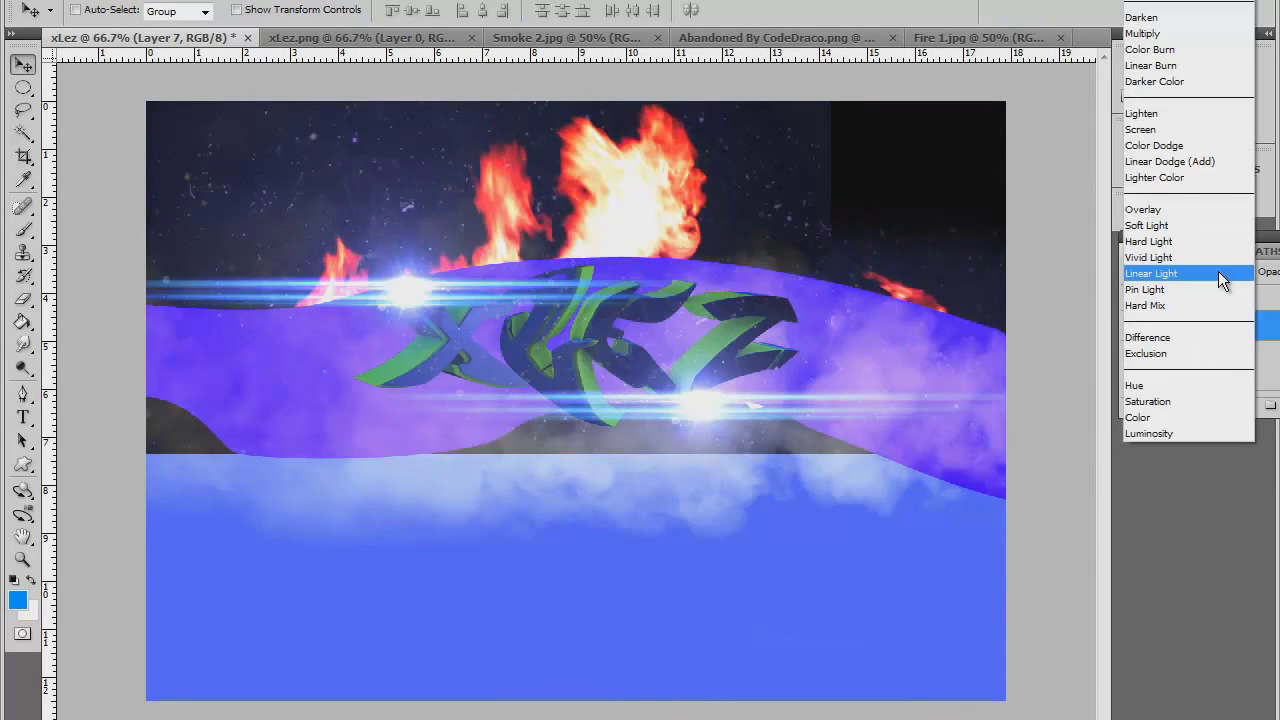
left_click(1218, 271)
key("Up")
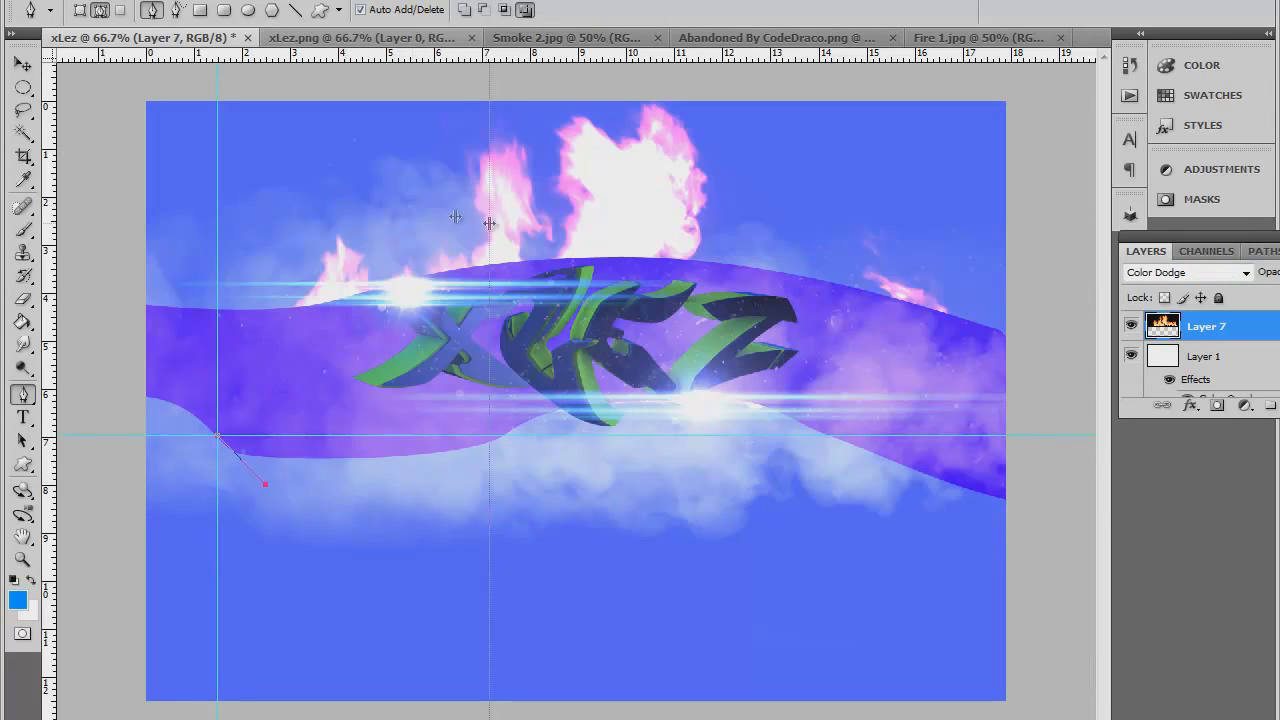
Draw a closed angular pen path below the left half of the wavy band and fill it with the foreground colour on a new layer.
right_click(268, 474)
left_click(312, 506)
left_click(771, 152)
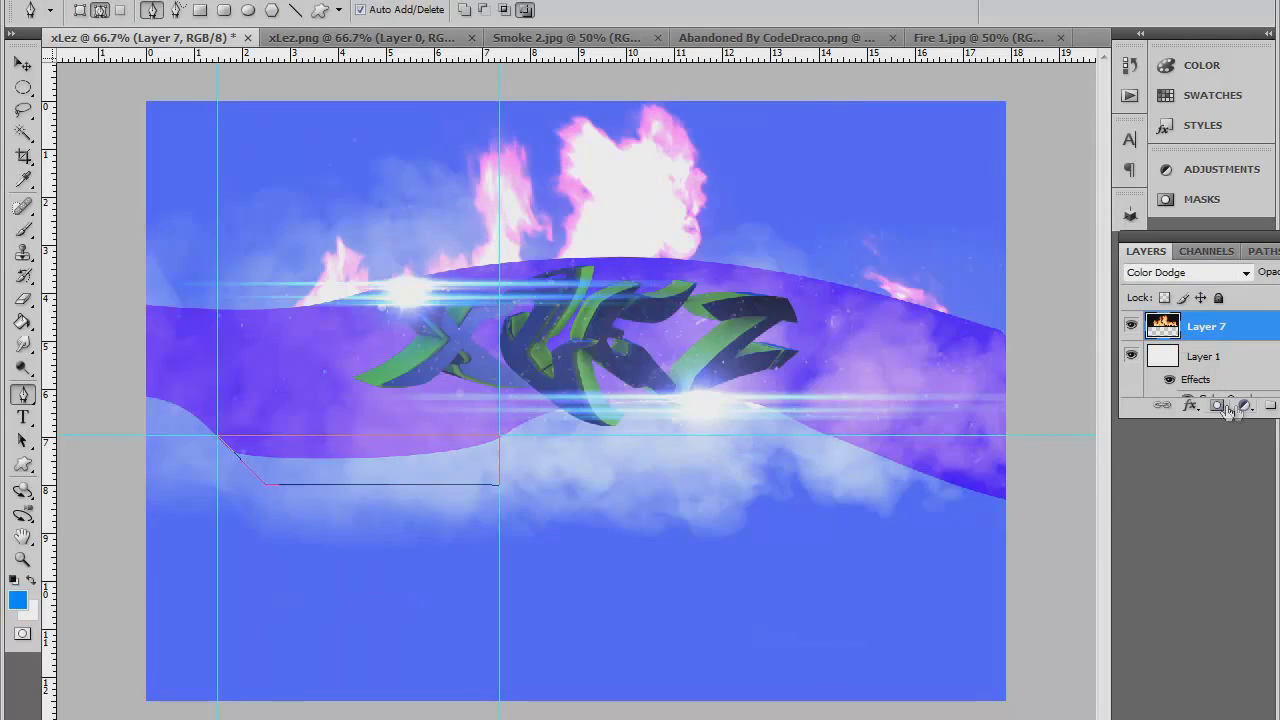
left_click_drag(1113, 252, 1052, 236)
left_click(1183, 389)
right_click(386, 456)
left_click(446, 573)
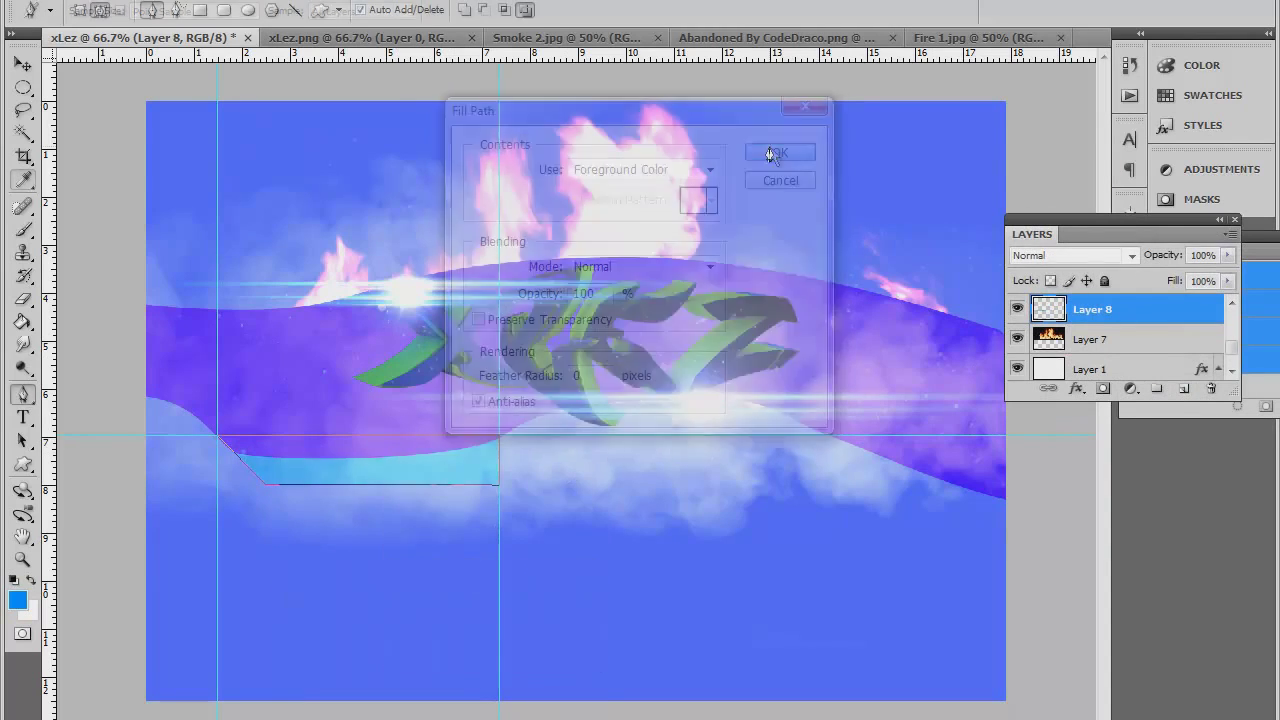
left_click(774, 154)
Give the angular shape on Layer 8 a black Color Overlay and a Bevel and Emboss with a patterned Texture.
right_click(1091, 306)
left_click(958, 308)
left_click(755, 485)
left_click(1112, 292)
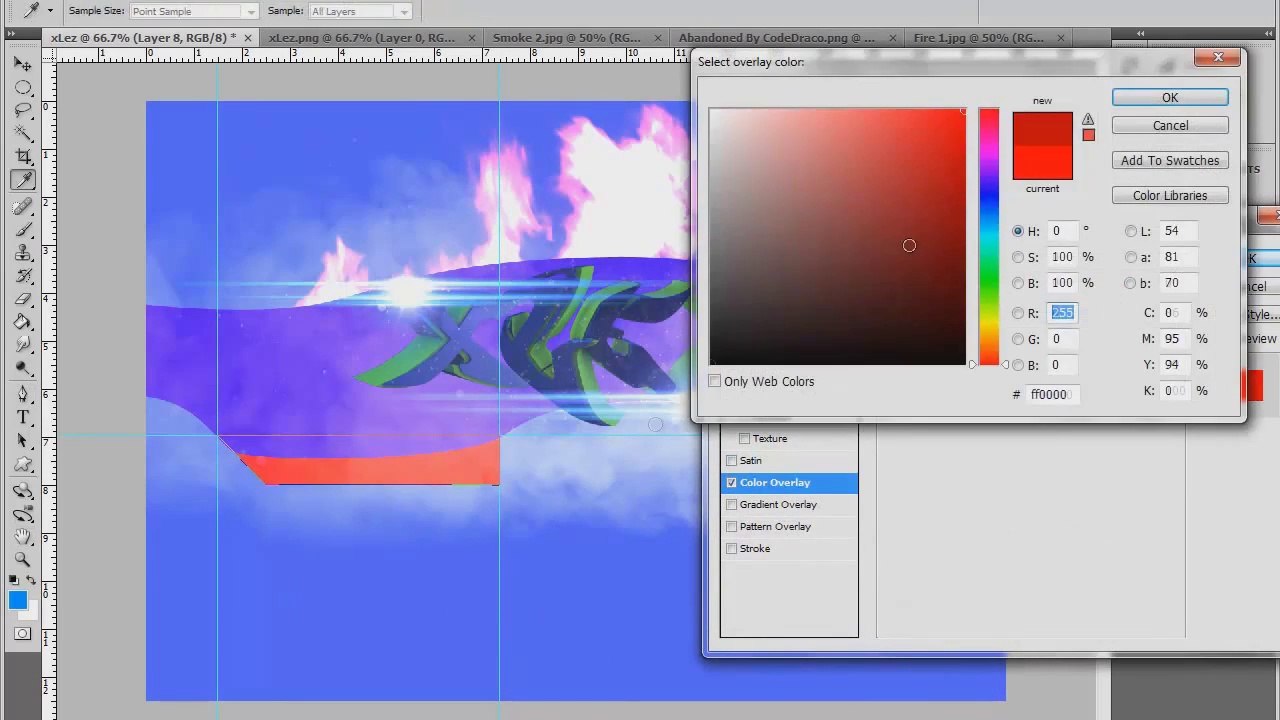
left_click(720, 366)
left_click(1169, 97)
left_click(756, 438)
left_click(1004, 313)
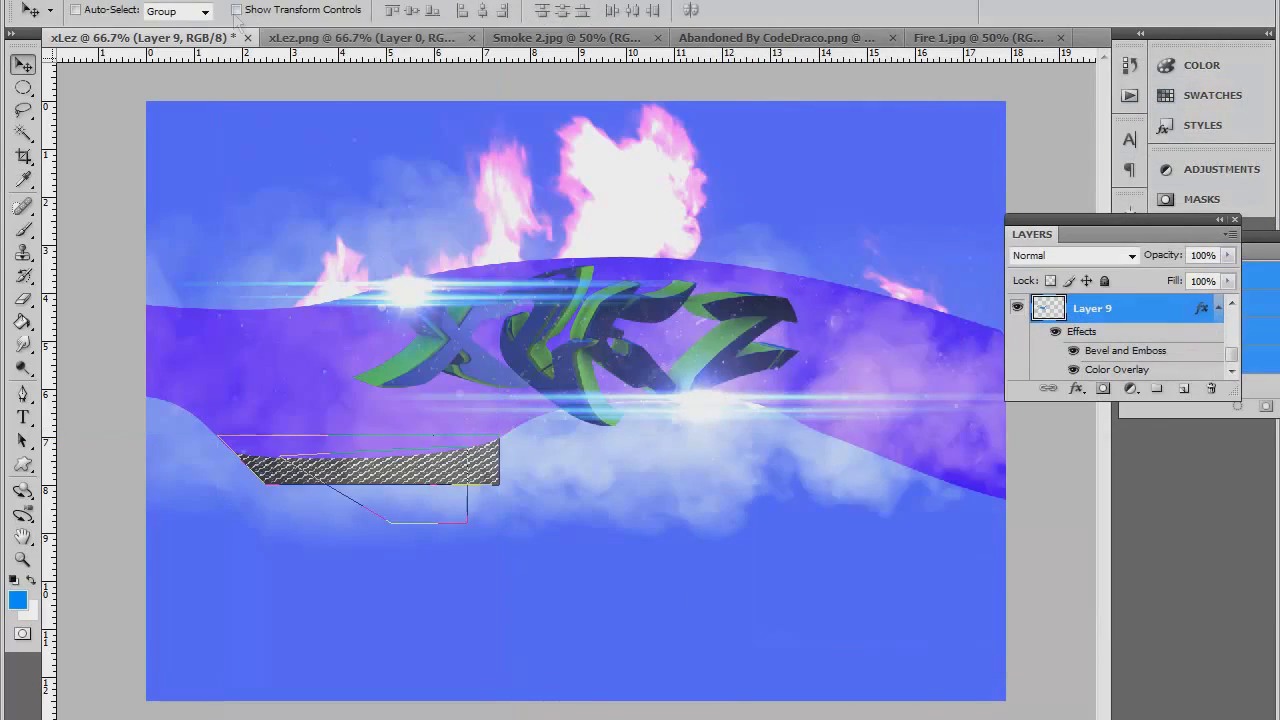
Open the PandaDesigns.psd file.
key("ctrl+o")
type("p")
key("Down")
key("Down")
key("Down")
key("Down")
key("Down")
key("Return")
Copy the panda into the xLez composition, place its layer directly above the text, and position it over the textured shape.
key("Delete")
key("Delete")
left_click_drag(560, 400, 540, 548)
mouse_move(1115, 312)
left_mouse_down()
mouse_move(1095, 203)
mouse_move(1110, 308)
left_mouse_up()
left_click_drag(560, 526, 391, 460)
Scale the panda to about 59% width and 48% height, rotate it -36°, and move it to the textured shape's left end.
key("ctrl+t")
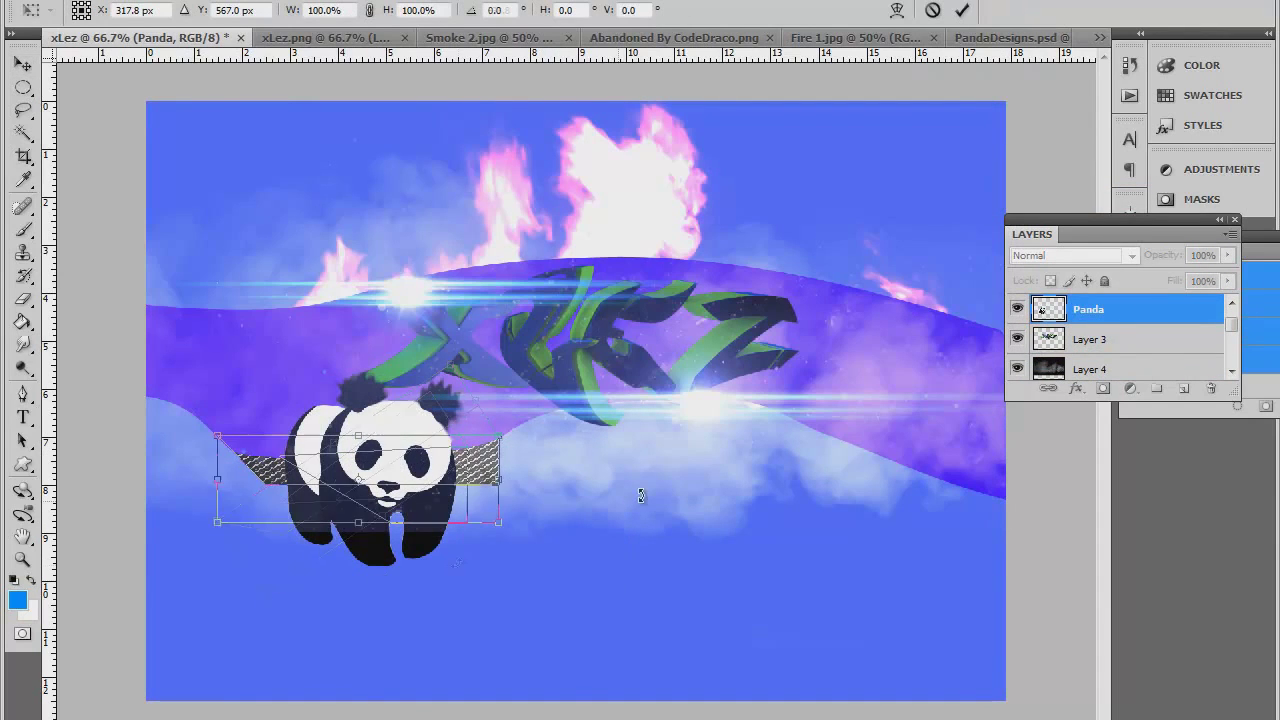
key("Escape")
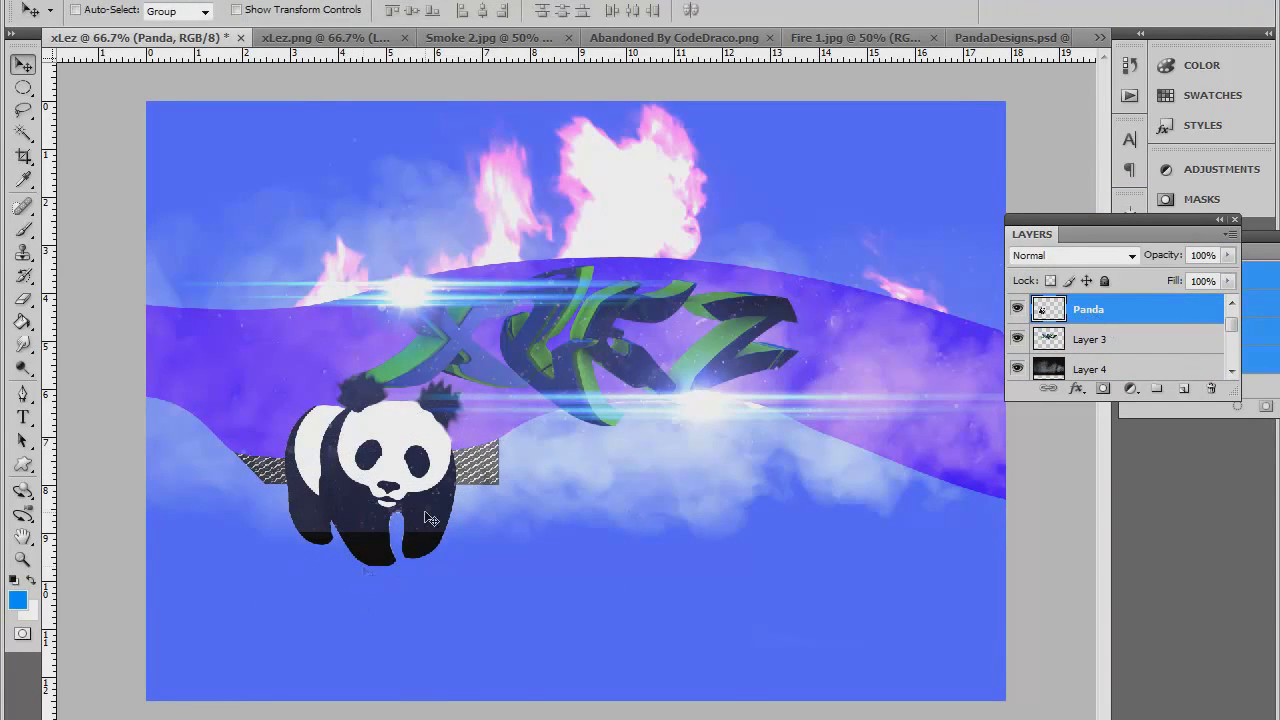
key("ctrl+t")
left_click_drag(400, 625, 497, 590)
left_click_drag(465, 407, 415, 443)
left_click_drag(302, 407, 390, 381)
left_click_drag(369, 493, 280, 466)
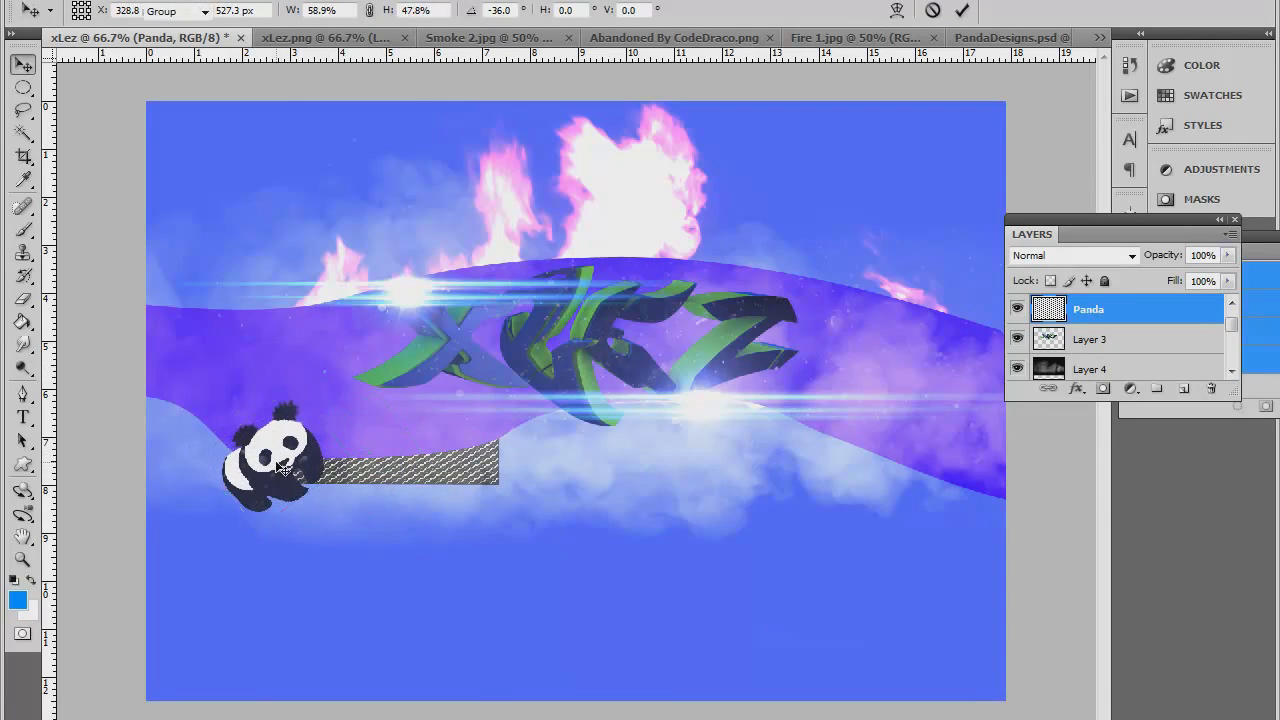
Copy the Abandoned By CodeDraco.png flare into the composition a third time, rotate it diagonally, and set its blend mode to Color Dodge.
left_click(711, 40)
left_click_drag(580, 400, 308, 410)
key("ctrl+t")
mouse_move(315, 705)
left_mouse_down()
mouse_move(596, 590)
mouse_move(585, 607)
left_mouse_up()
key("Return")
left_click(1042, 256)
scroll(1042, 256, "down", 9)
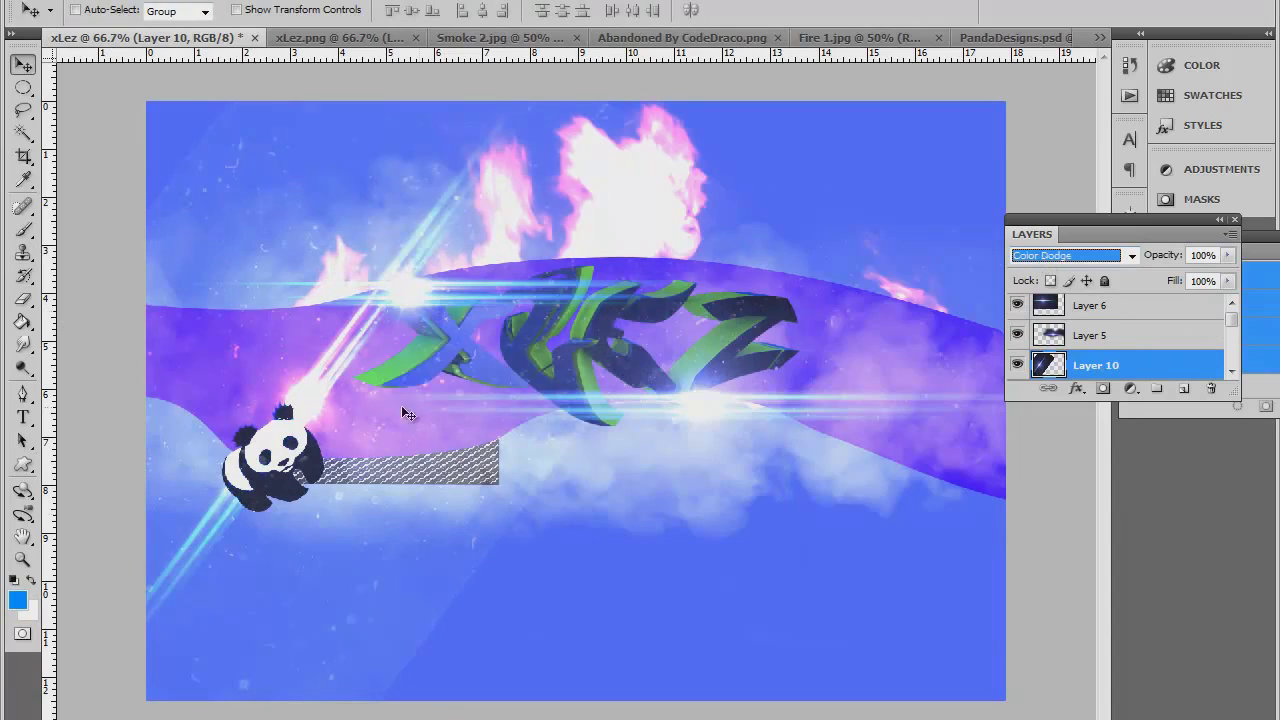
Scale the diagonal flare to 24.6% width and 20.4% height, place it at the panda's head, and move its layer to the top.
left_click_drag(748, 405, 499, 420)
left_click_drag(480, 493, 708, 265)
left_click_drag(403, 660, 440, 196)
left_click_drag(436, 148, 356, 552)
left_click_drag(323, 600, 330, 292)
left_click_drag(500, 190, 657, 307)
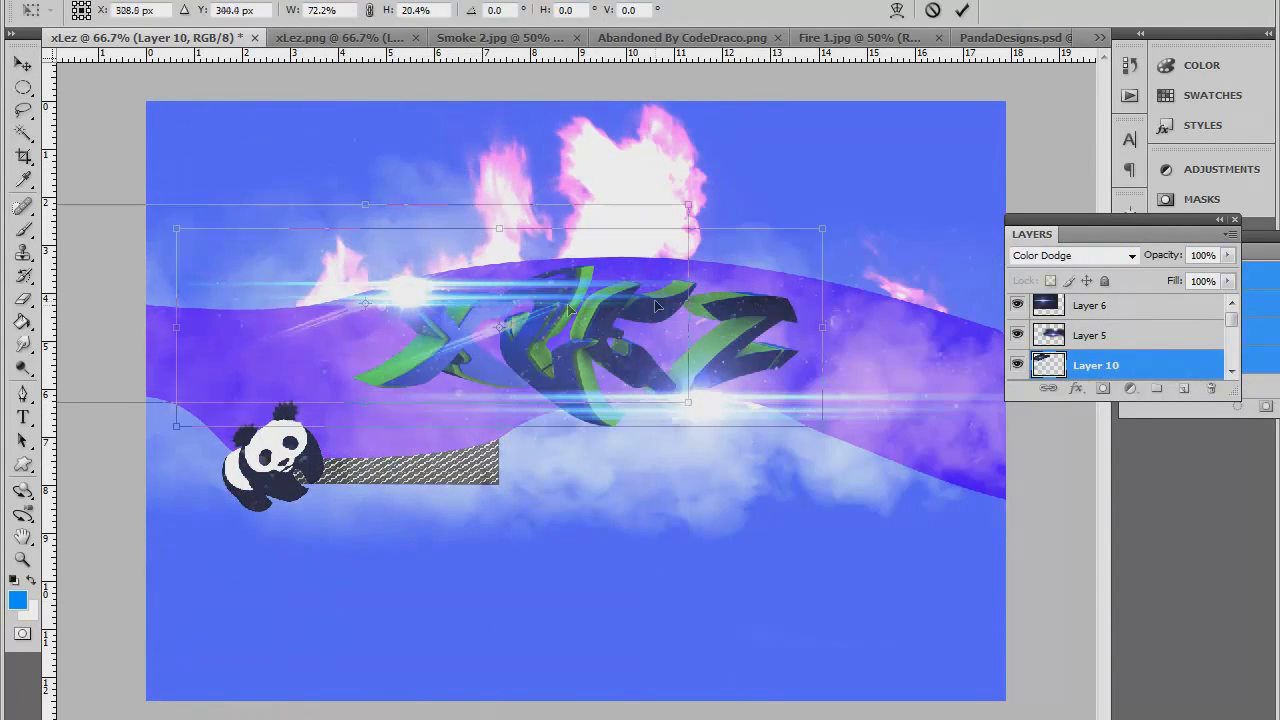
left_click_drag(326, 311, 671, 320)
left_click_drag(823, 328, 891, 330)
left_click_drag(841, 374, 281, 474)
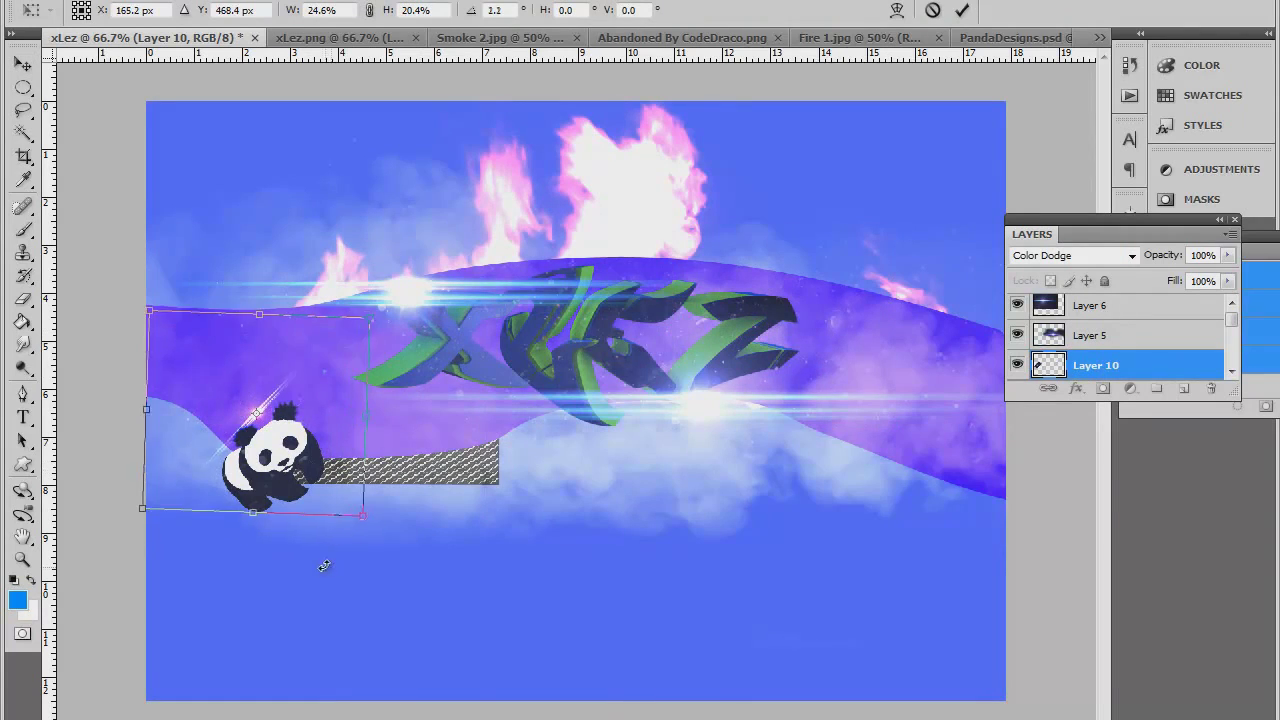
key("Return")
left_click_drag(1125, 366, 1110, 294)
Save the composition as the Photoshop file xLez with Maximize compatibility enabled.
key("ctrl+s")
left_click(864, 374)
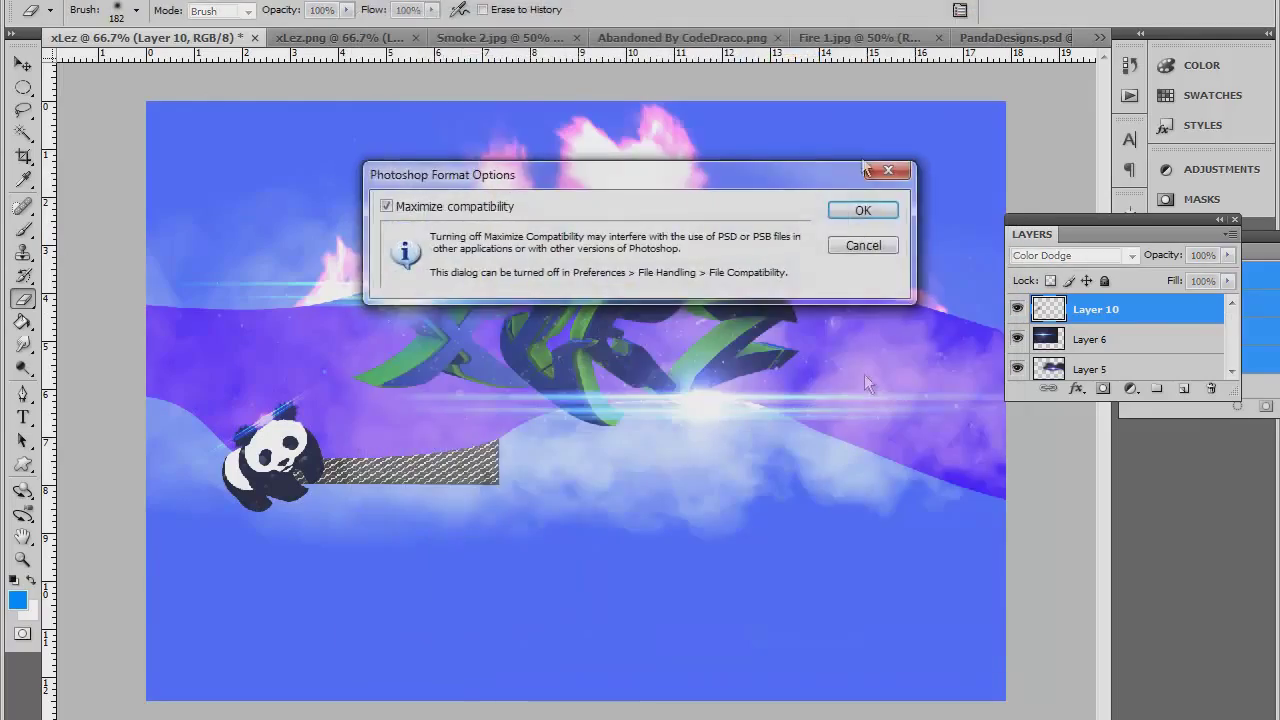
left_click(862, 210)
Save a JPEG copy of the composition as xLez.jpg in the Pictures folder.
key("alt+f")
left_click(624, 542)
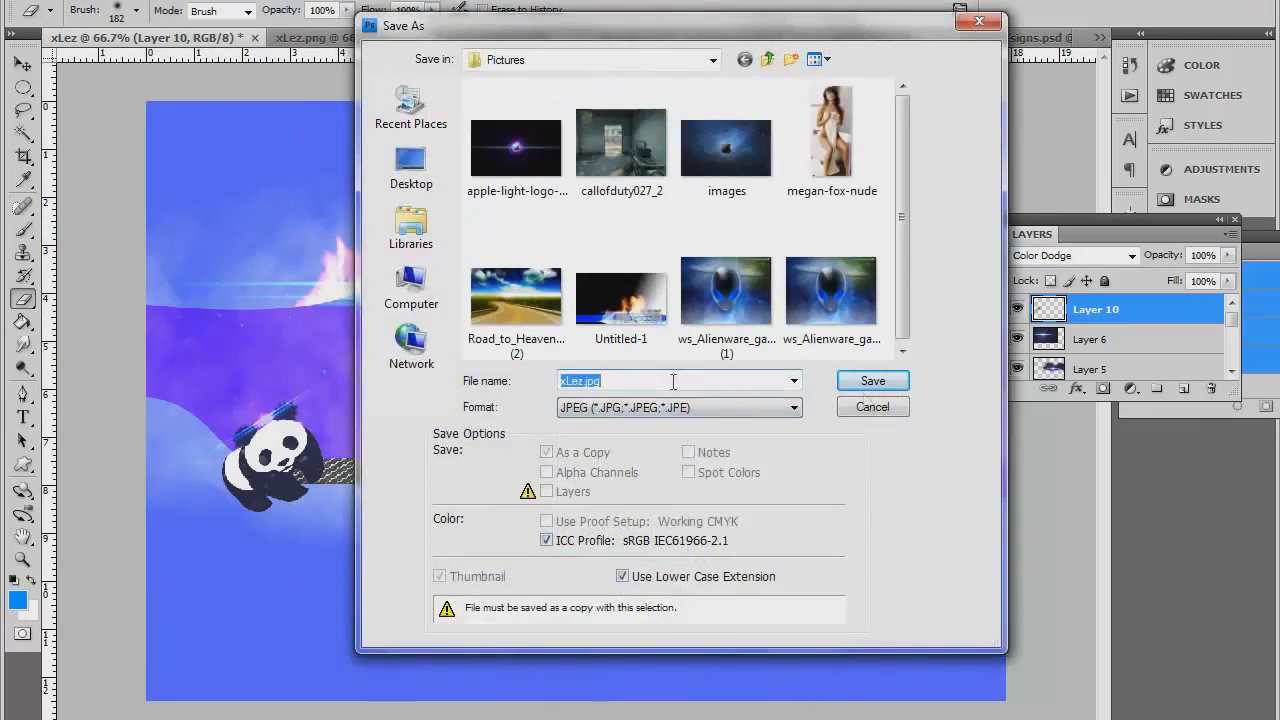